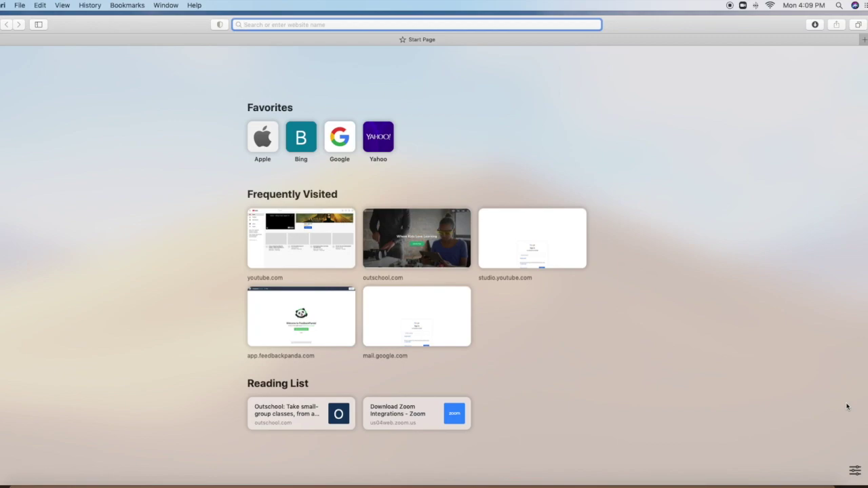
- Search Google for 'canva pro for educators' and open Canva's 'Apply for Canva's Education program' help page
type("google")
key("Return")
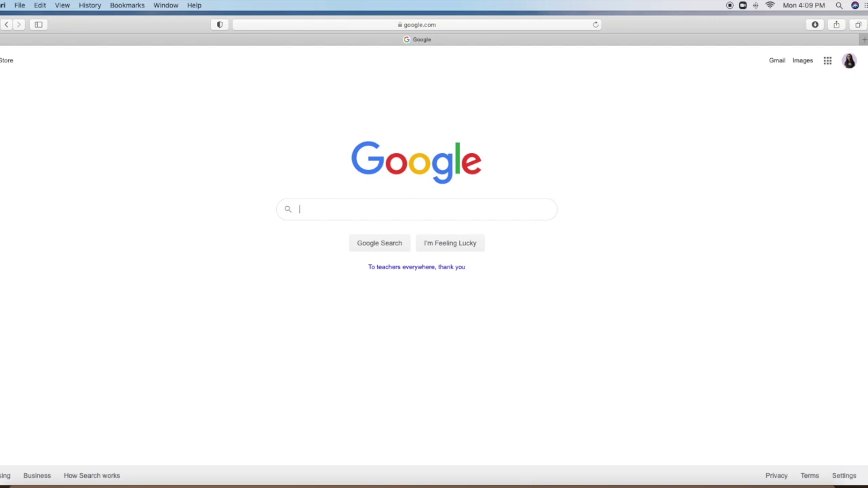
type("Canva p")
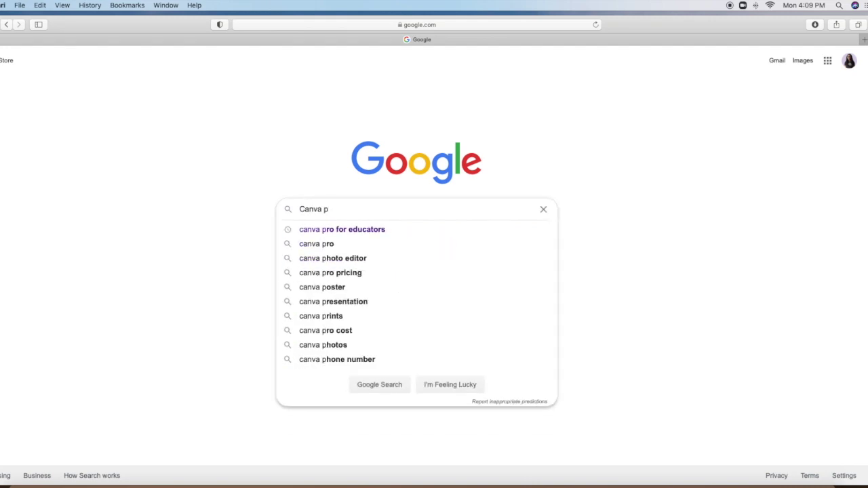
key("Down")
key("Return")
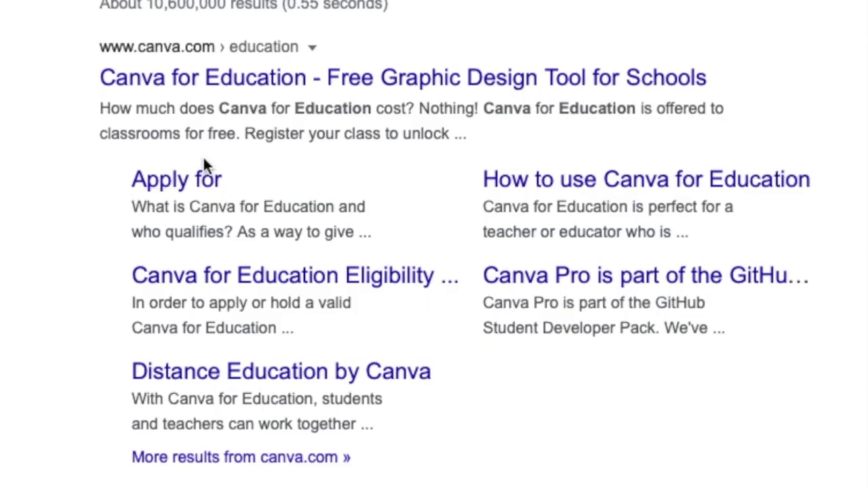
left_click(186, 180)
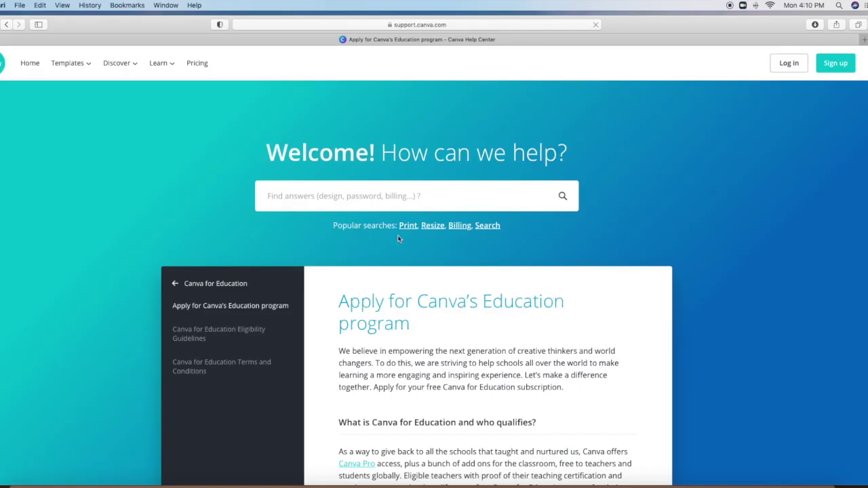
- Scroll past the Education program's application steps down to the form's first-name field
scroll(800, 327, "down", 2)
scroll(801, 327, "down", 2)
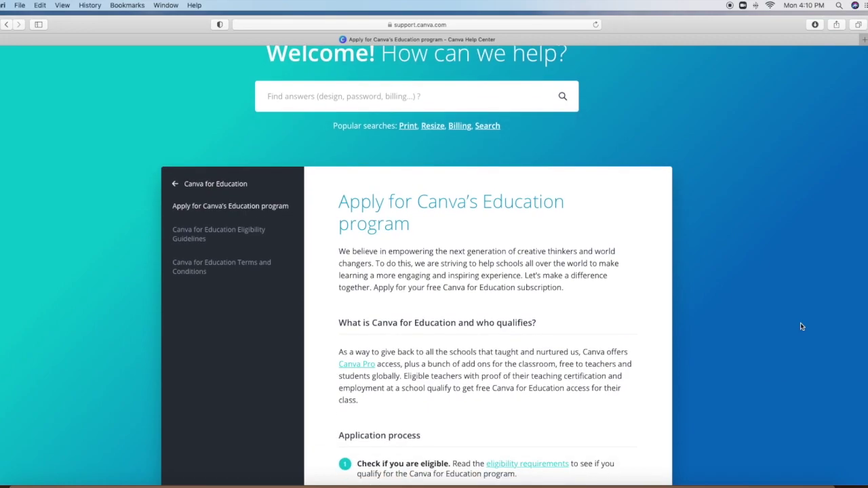
scroll(801, 327, "down", 3)
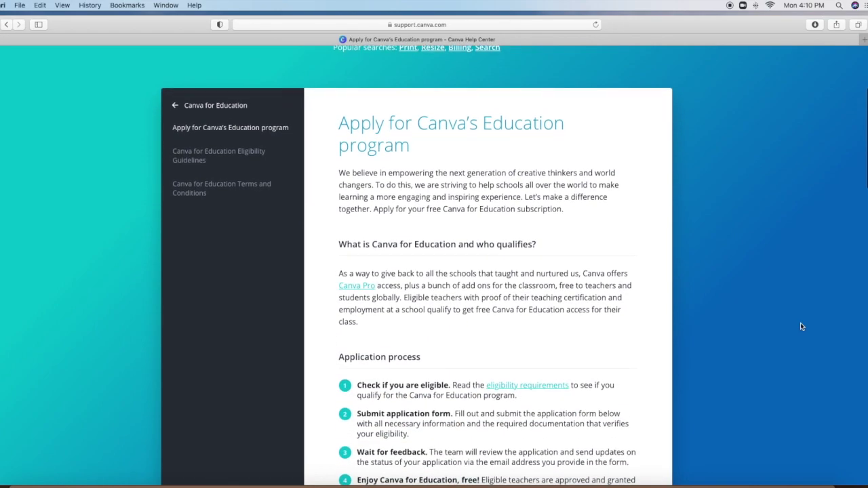
scroll(801, 327, "down", 5)
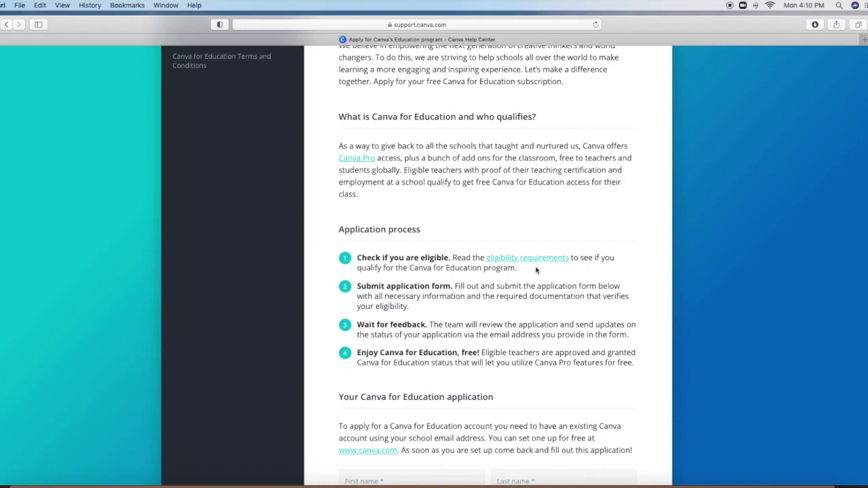
scroll(535, 270, "down", 8)
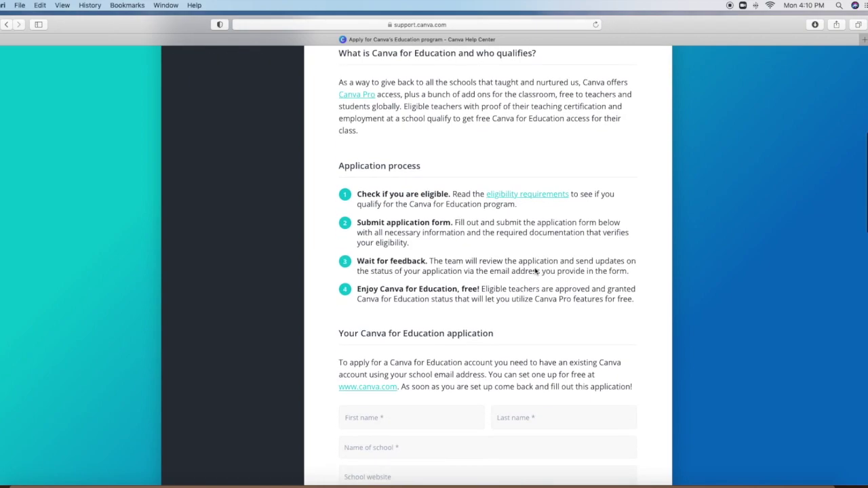
scroll(536, 270, "down", 5)
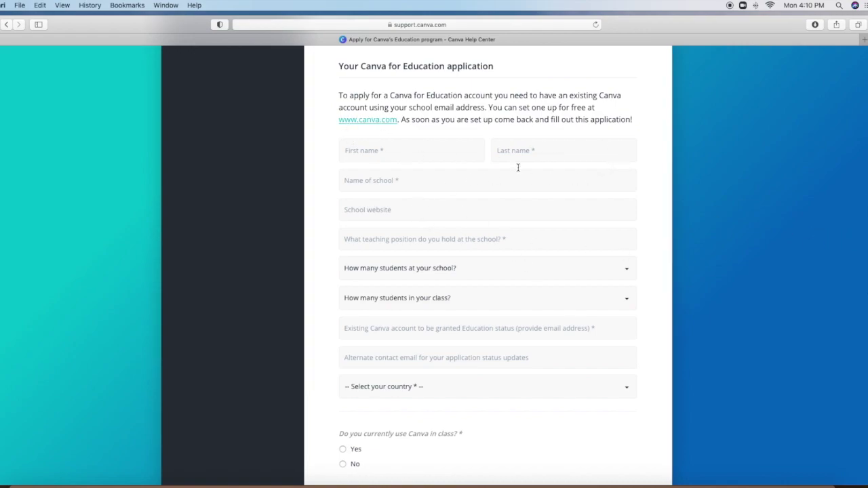
left_click(427, 151)
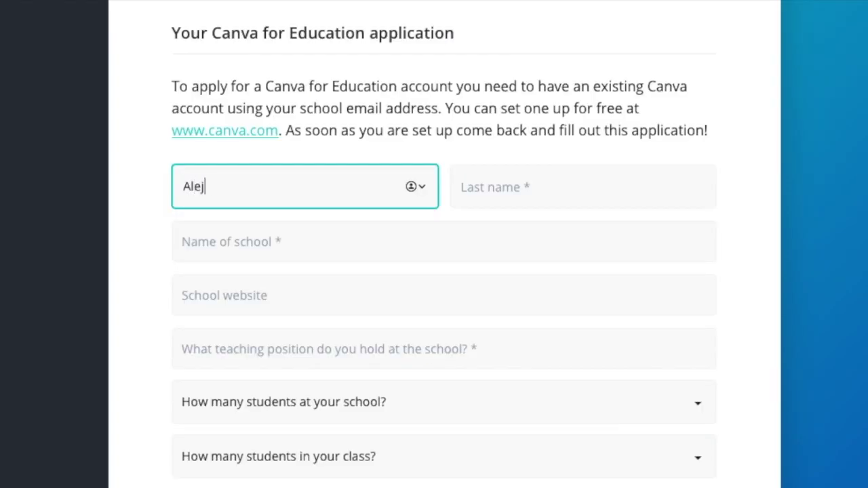
- Enter the applicant's first and last name, school Outschool, website Outschool.com and position Outschool Teacher
key("Tab")
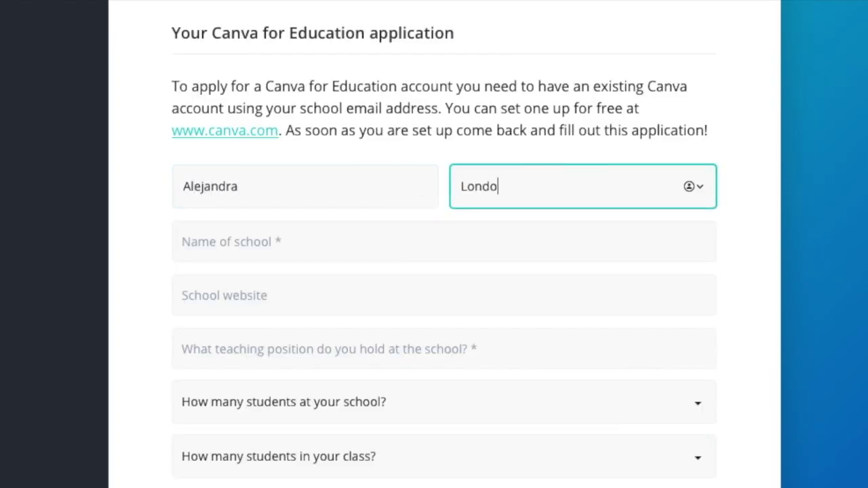
key("Tab")
type("Outschool")
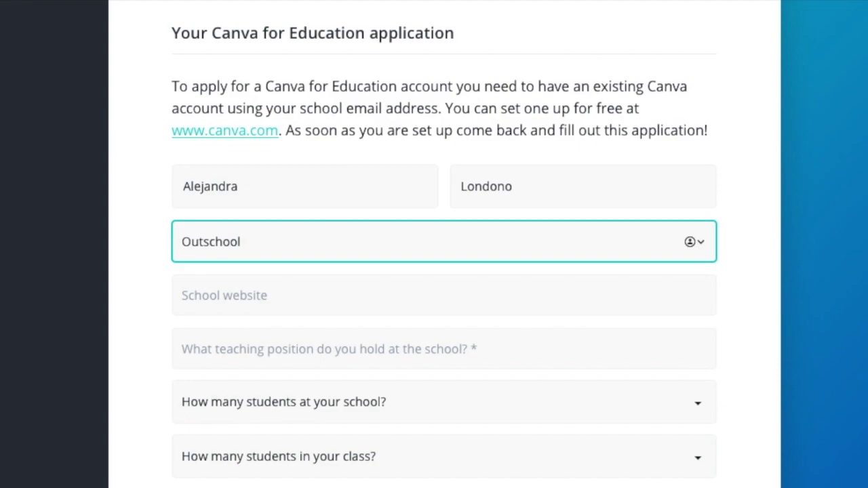
key("Tab")
type("Outschool .c")
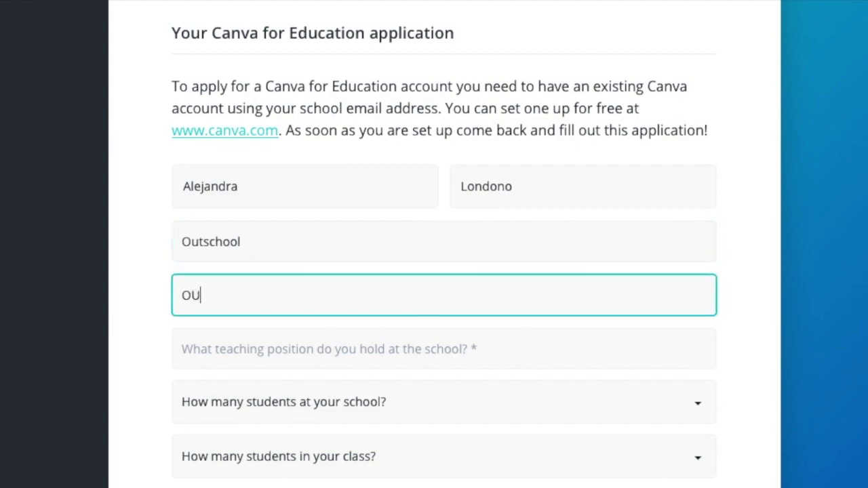
type("om")
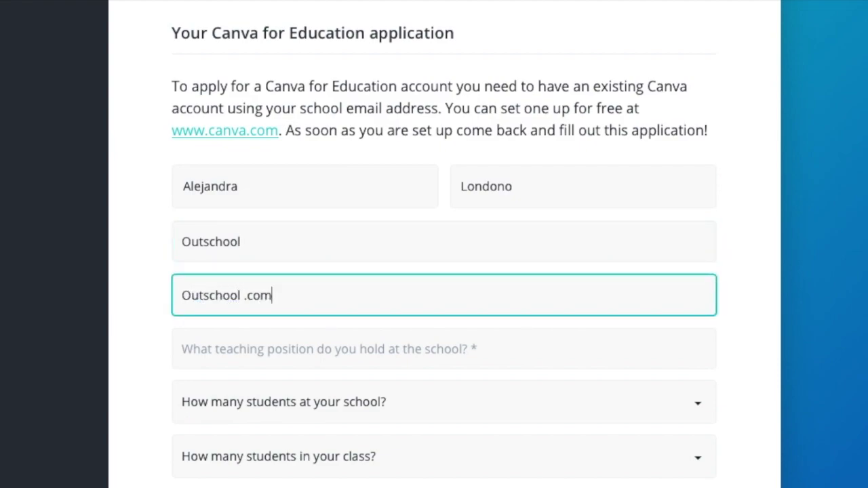
key("BackSpace")
key("BackSpace")
key("BackSpace")
key("BackSpace")
key("BackSpace")
type(".com")
key("Tab")
type("Outschool Teacher")
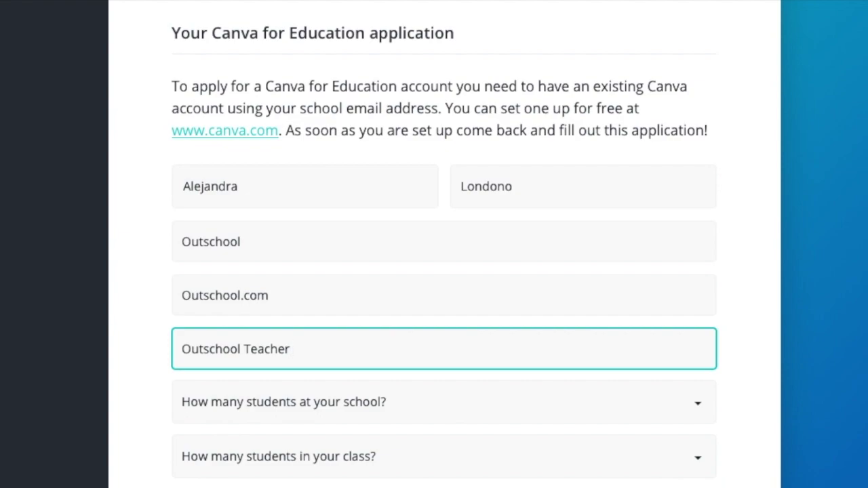
- Set the school size to 5,000+ and the class size to 0 - 10
left_click(558, 415)
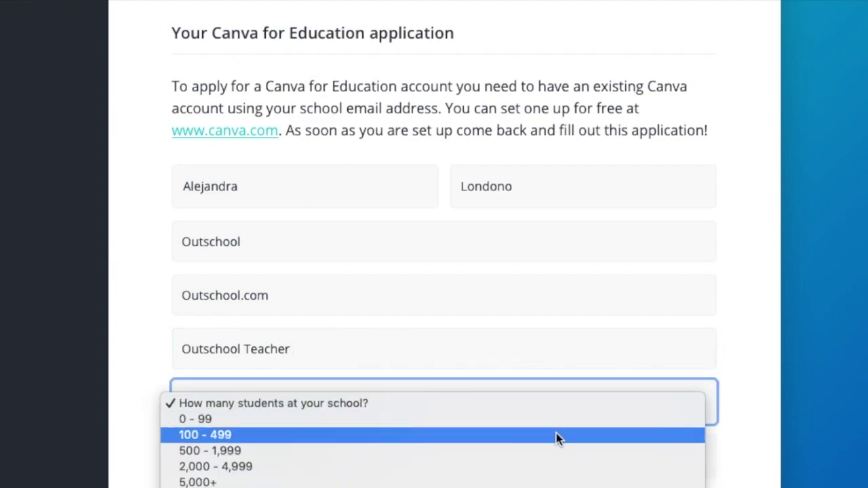
left_click(519, 481)
scroll(637, 319, "down", 3)
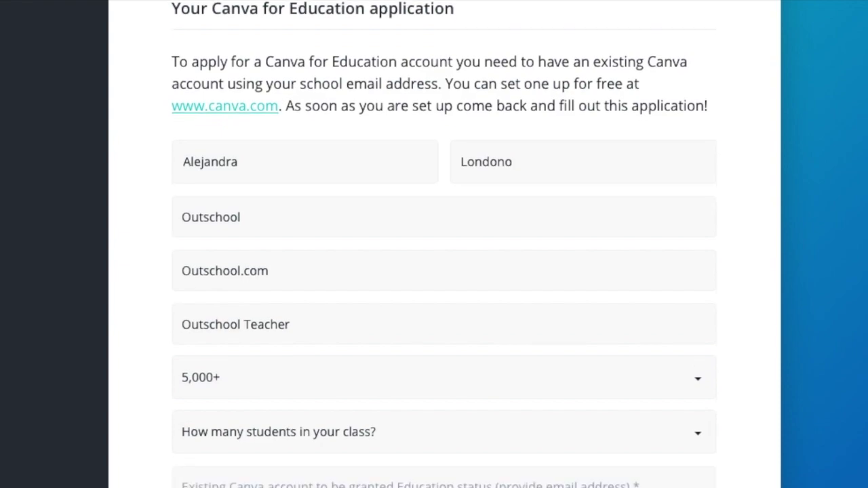
left_click(640, 344)
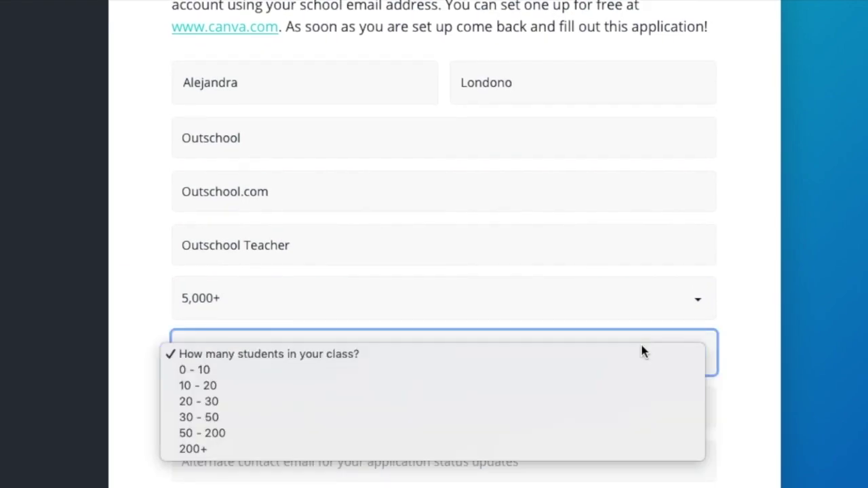
left_click(600, 371)
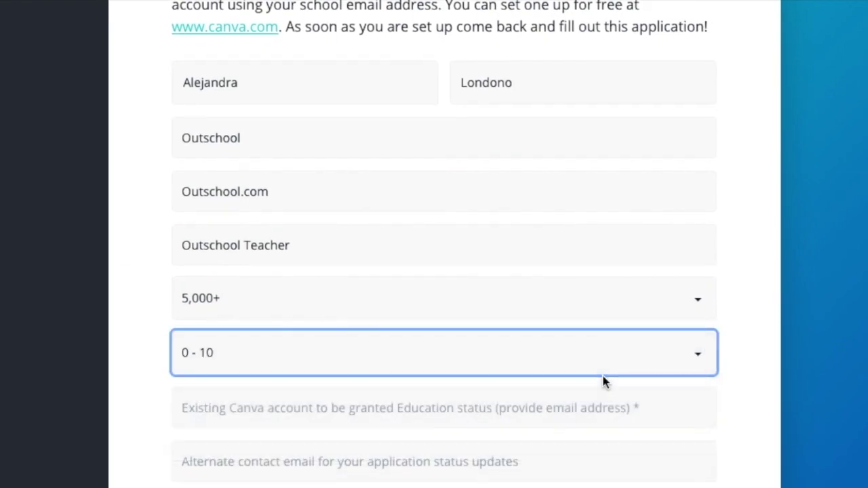
left_click(595, 415)
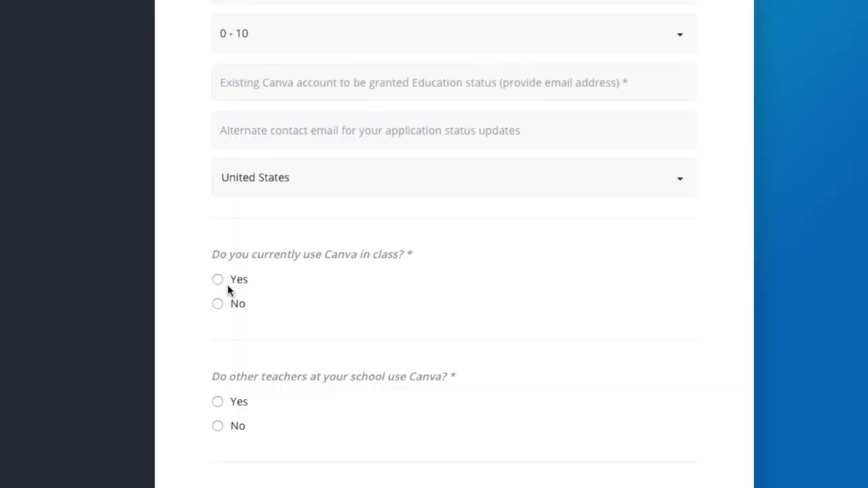
- Select Yes for using Canva in class and for other teachers at the school using Canva
left_click(219, 281)
scroll(222, 284, "down", 2)
left_click(221, 303)
scroll(347, 308, "down", 3)
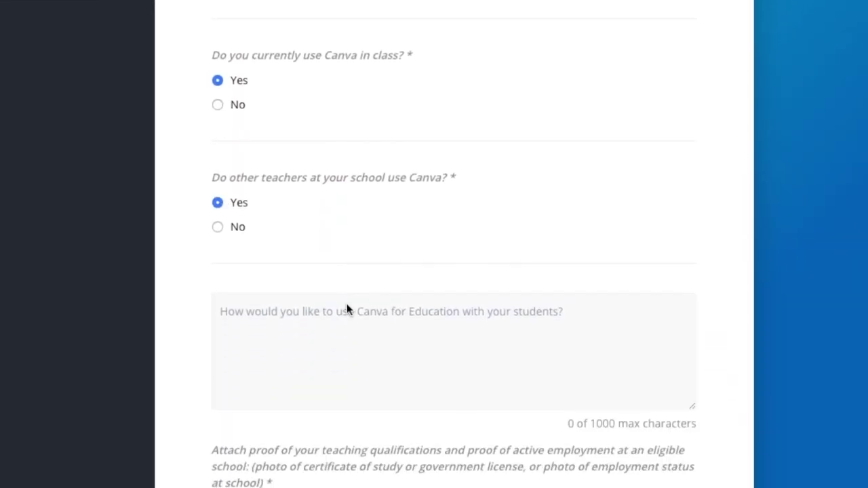
left_click(322, 282)
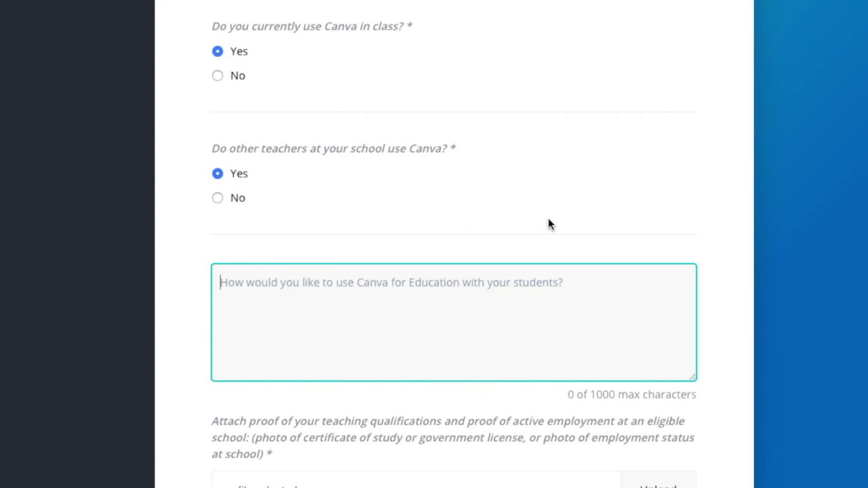
scroll(795, 264, "down", 2)
scroll(793, 264, "down", 5)
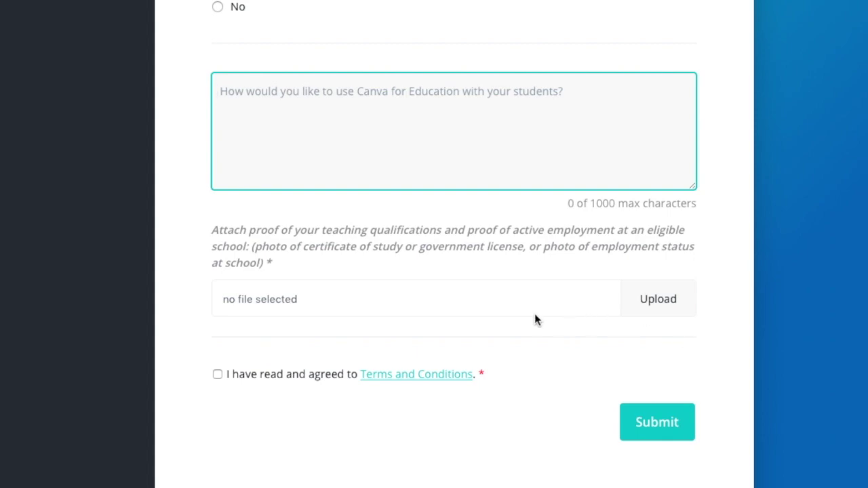
- Tick the 'I have read and agreed to Terms and Conditions' checkbox above Submit
scroll(352, 296, "down", 1)
left_click(217, 304)
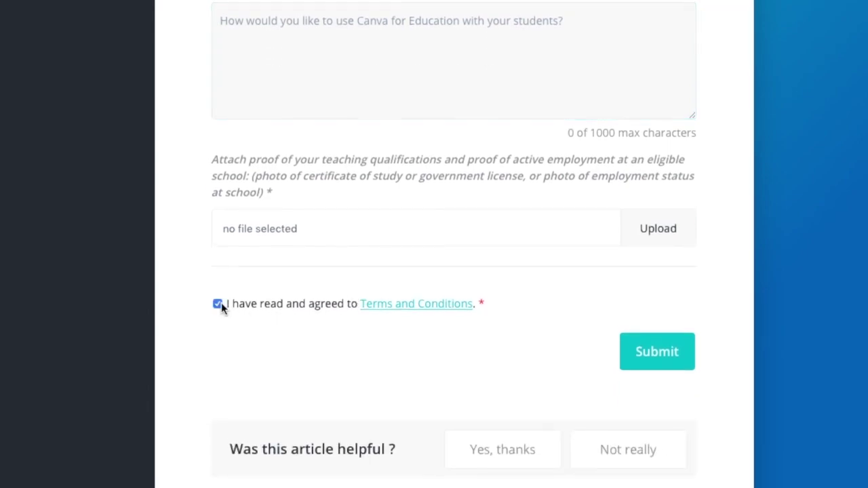
scroll(221, 305, "down", 1)
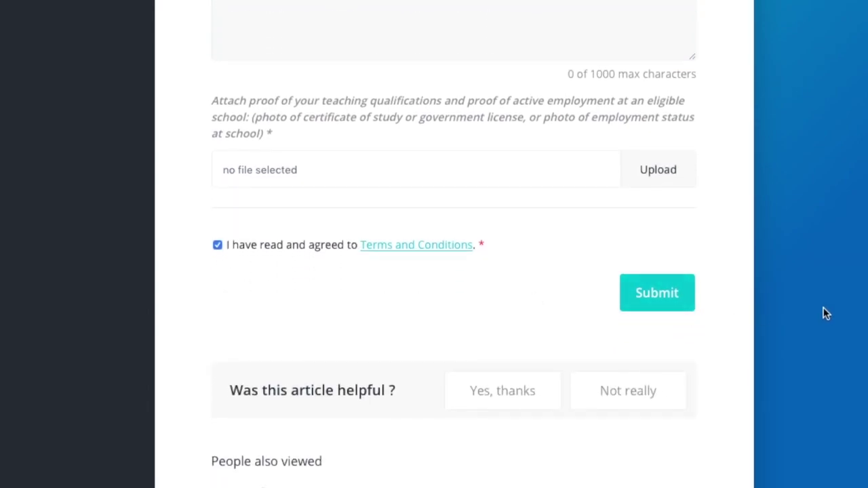
scroll(824, 312, "down", 1)
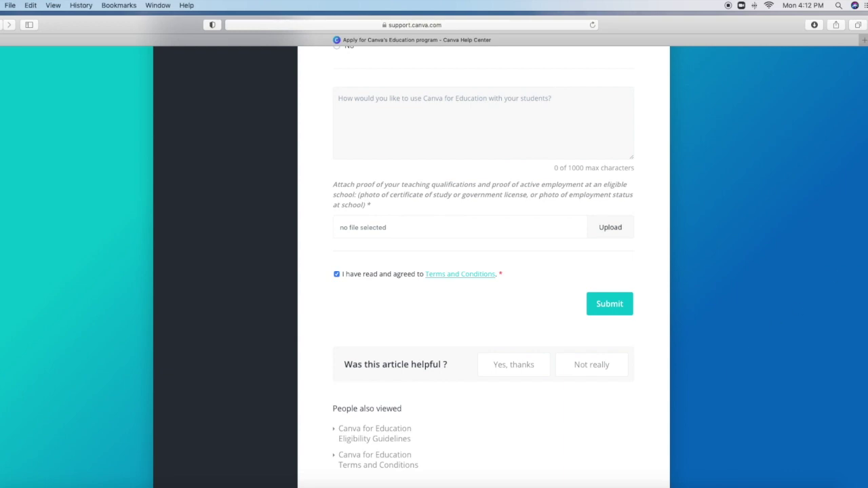
- In a new tab, search 'remove bg' and open the remove.bg website
left_click(863, 40)
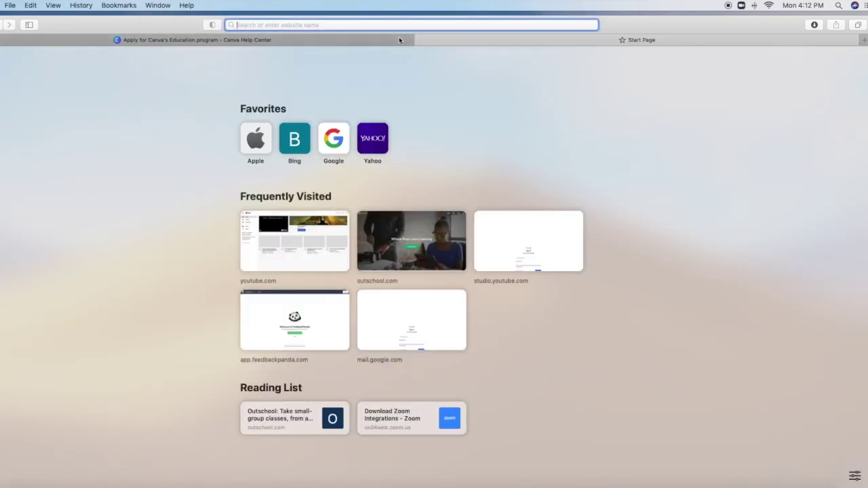
mouse_move(399, 40)
type("remove bg")
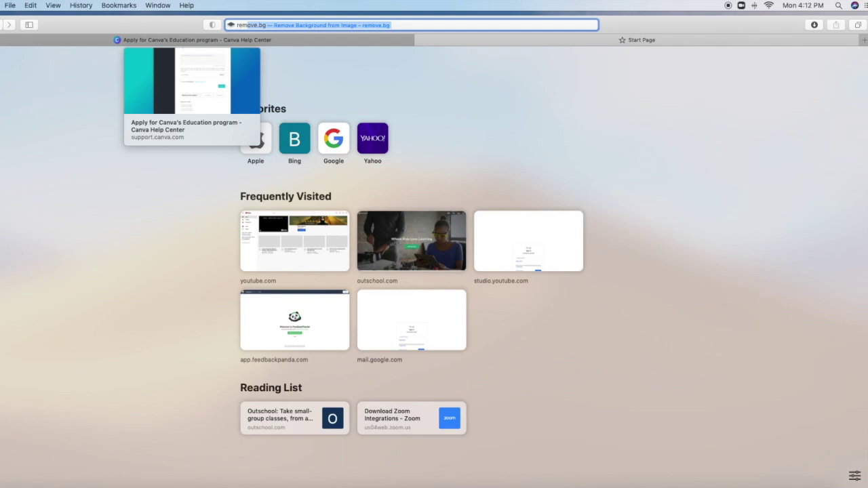
key("Return")
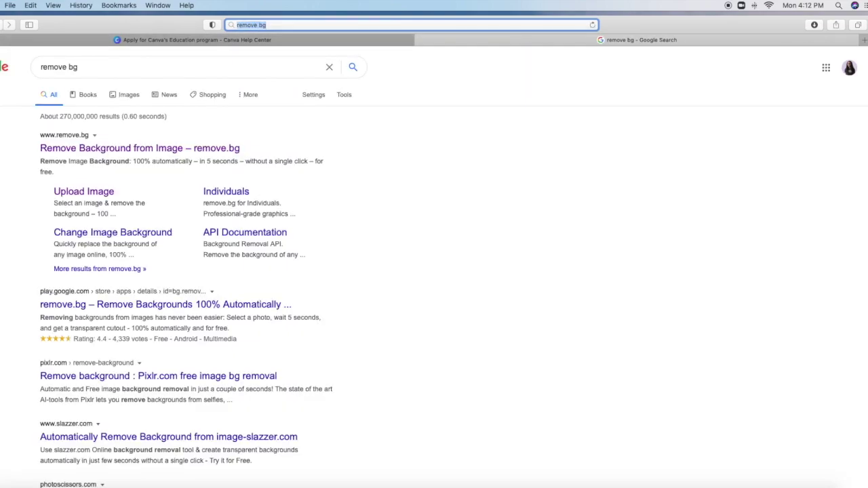
left_click(108, 149)
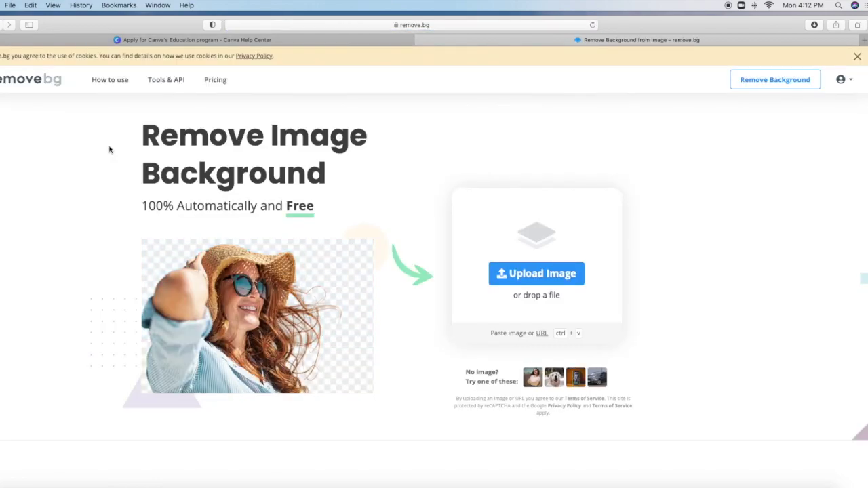
- Check the remove.bg account's remaining credit balance
left_click(852, 84)
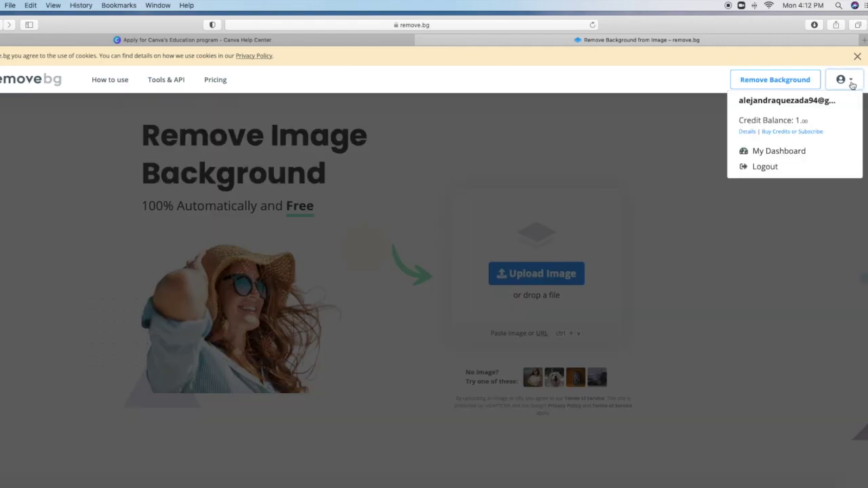
left_click(852, 83)
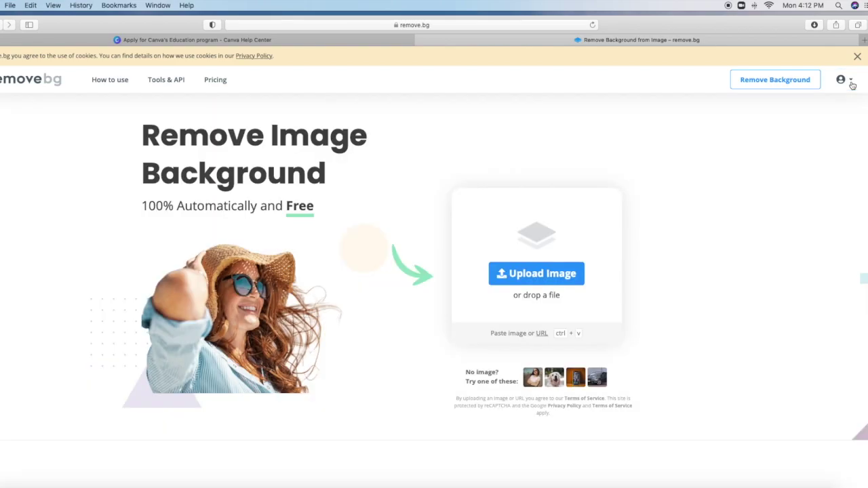
left_click(526, 274)
- Drop IMG_5773 from the desktop onto remove.bg and download the background-free preview PNG
left_click_drag(867, 204, 798, 204)
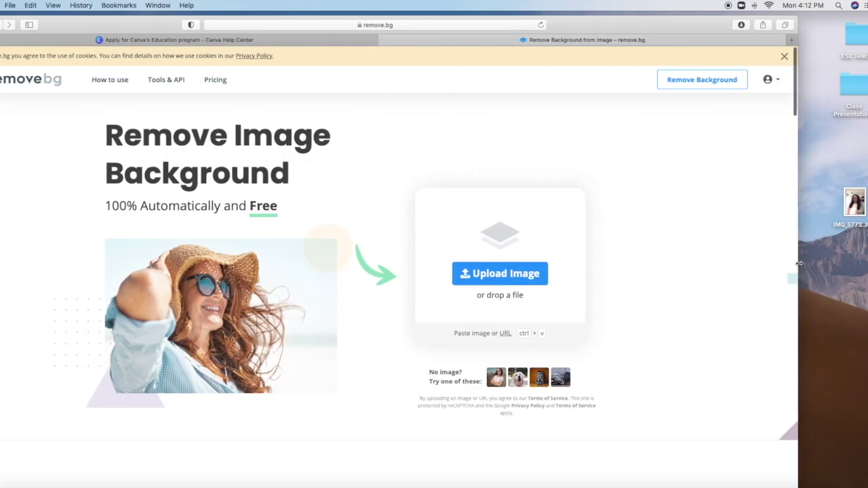
left_click_drag(860, 205, 434, 246)
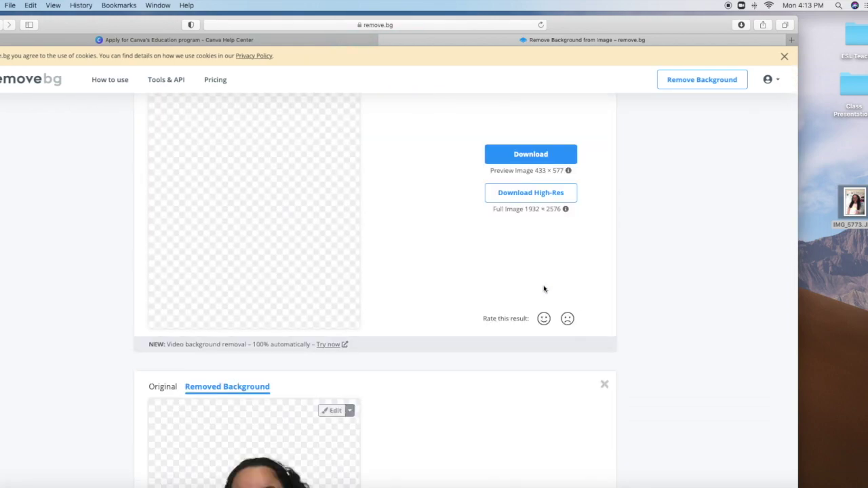
scroll(603, 298, "down", 1)
scroll(613, 301, "up", 2)
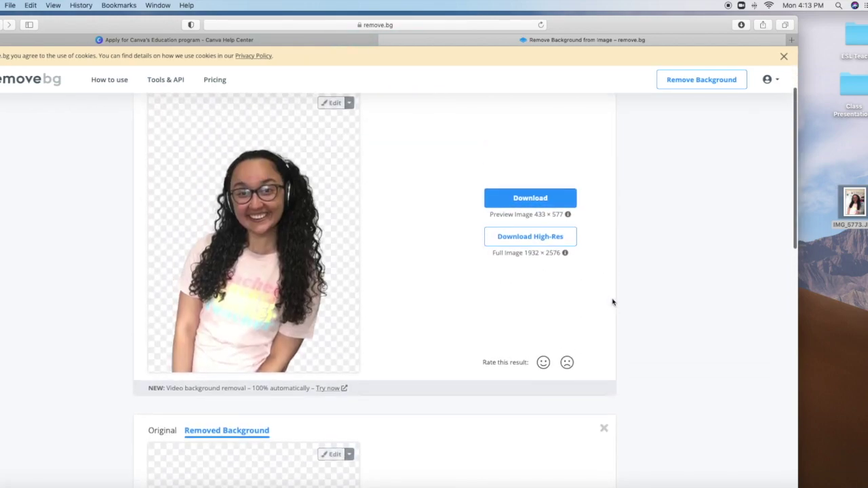
left_click(520, 198)
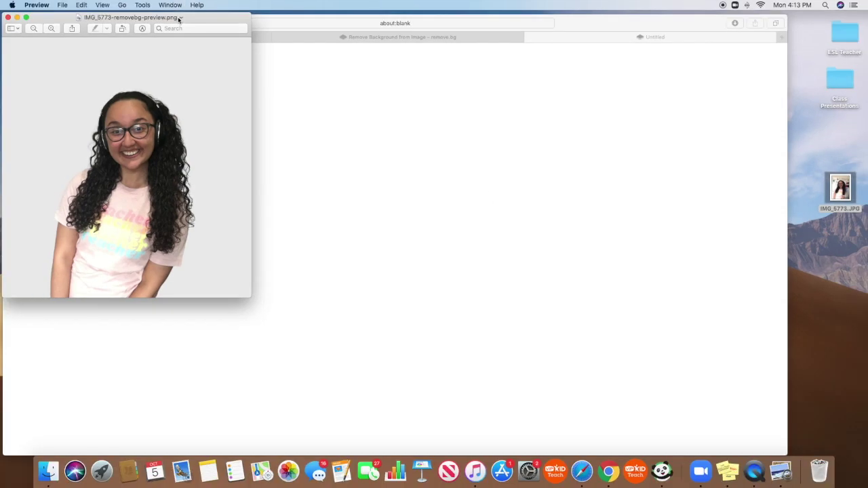
- Create a blank Instagram Post design and bring up Photos results for 'abc'
left_click(180, 18)
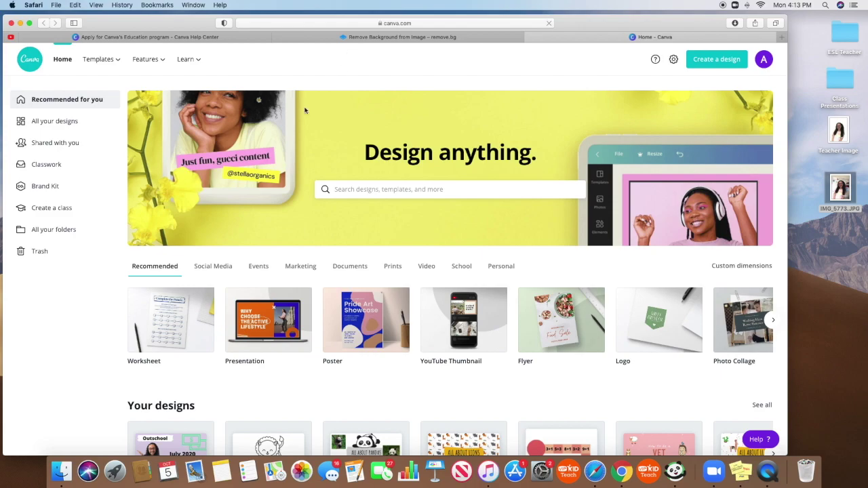
mouse_move(117, 61)
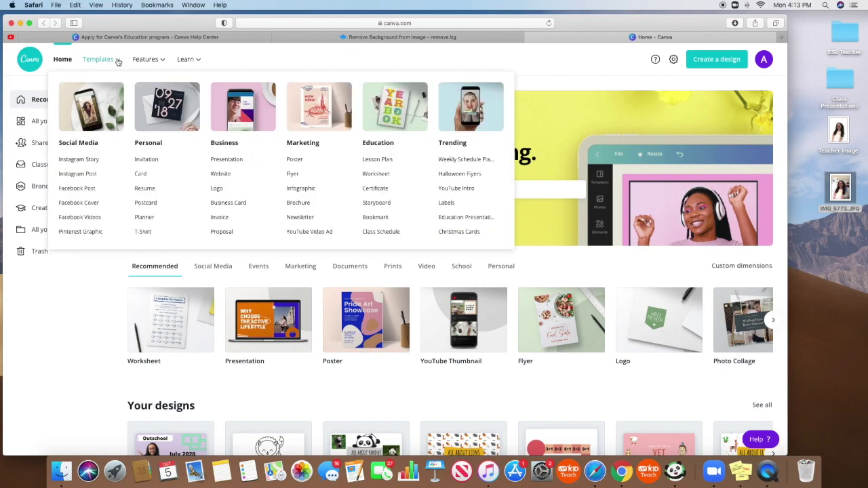
left_click(76, 175)
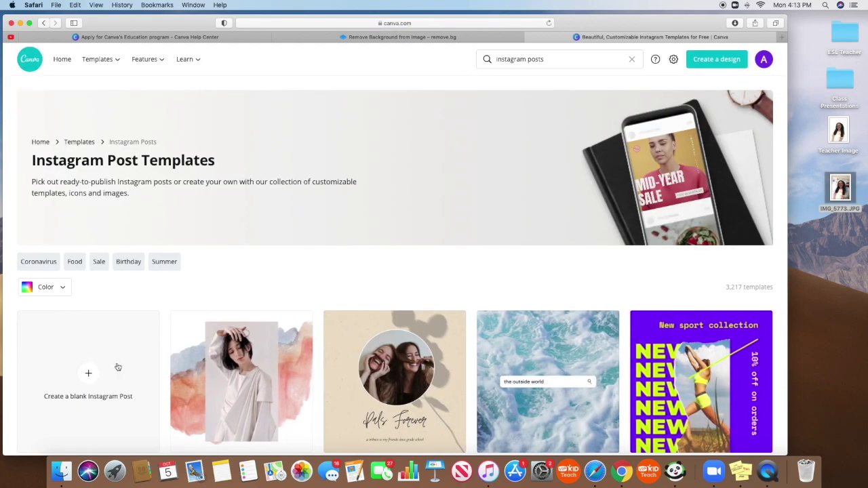
left_click(99, 372)
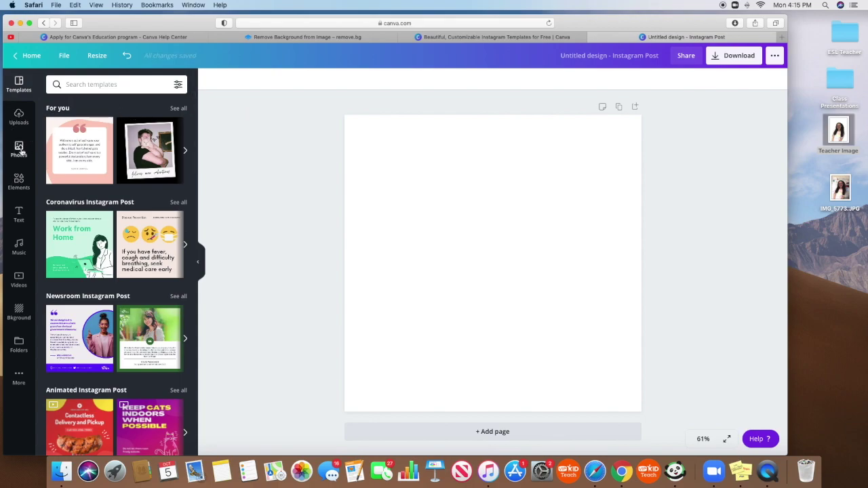
left_click(89, 84)
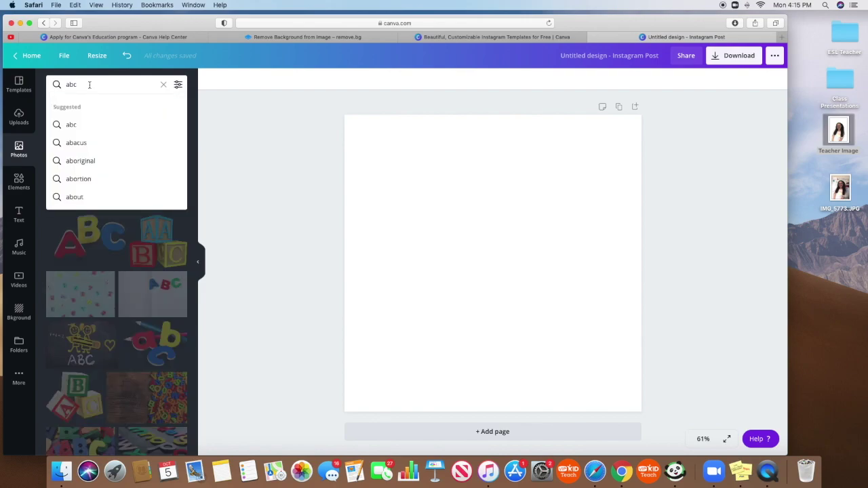
- Add the wooden alphabet-letters photo and stretch it to the page width
key("Return")
scroll(139, 210, "down", 3)
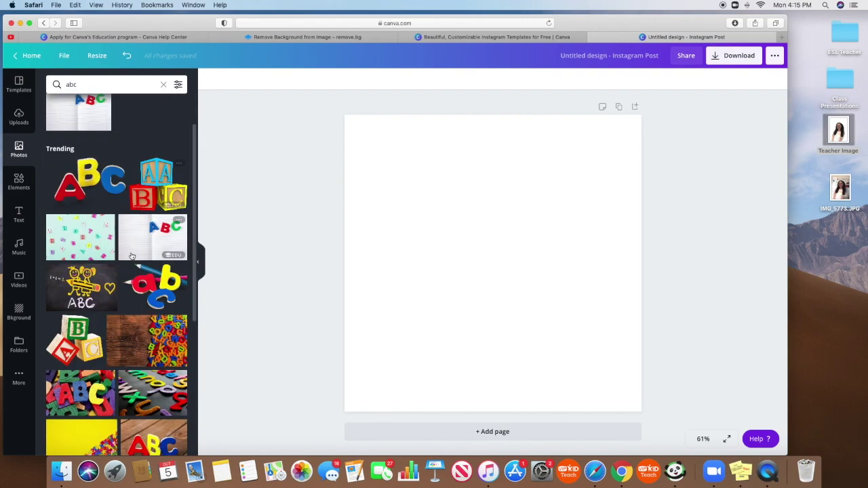
left_click(147, 283)
left_click_drag(548, 307, 518, 299)
left_click_drag(581, 332, 617, 341)
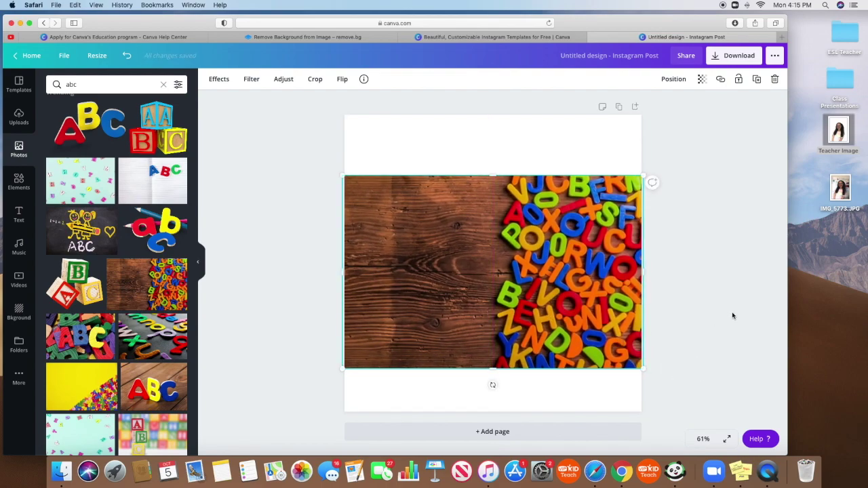
left_click(698, 316)
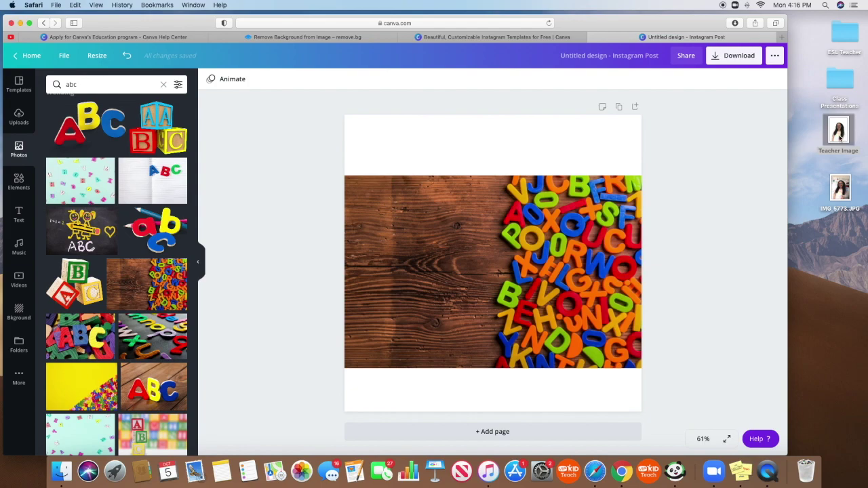
- Add the teacher cut-out photo, move it over the wooden left side and enlarge it
left_click_drag(841, 139, 430, 274)
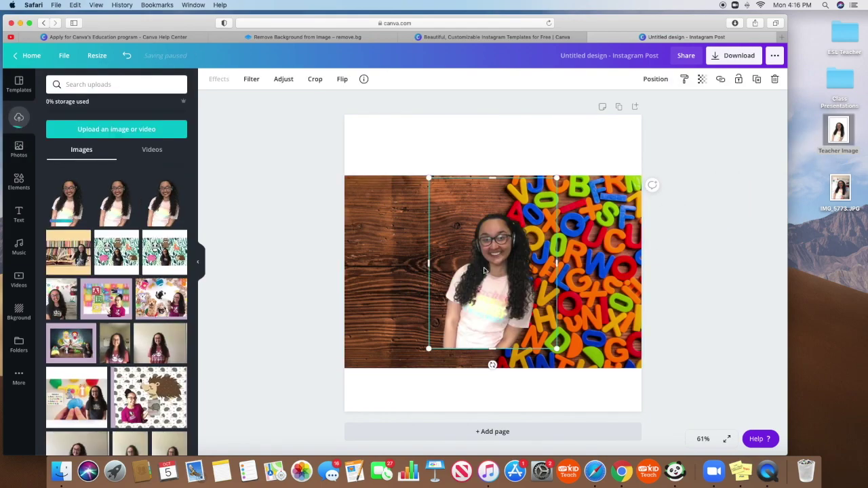
left_click_drag(484, 271, 414, 254)
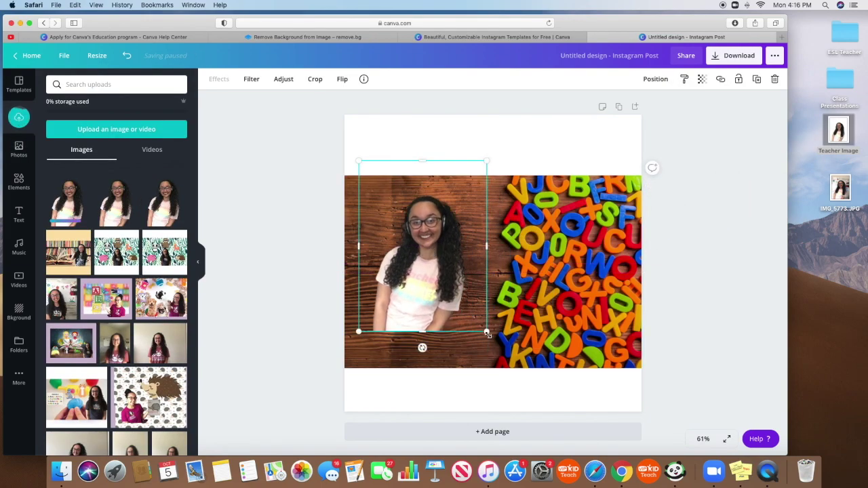
left_click_drag(486, 334, 507, 369)
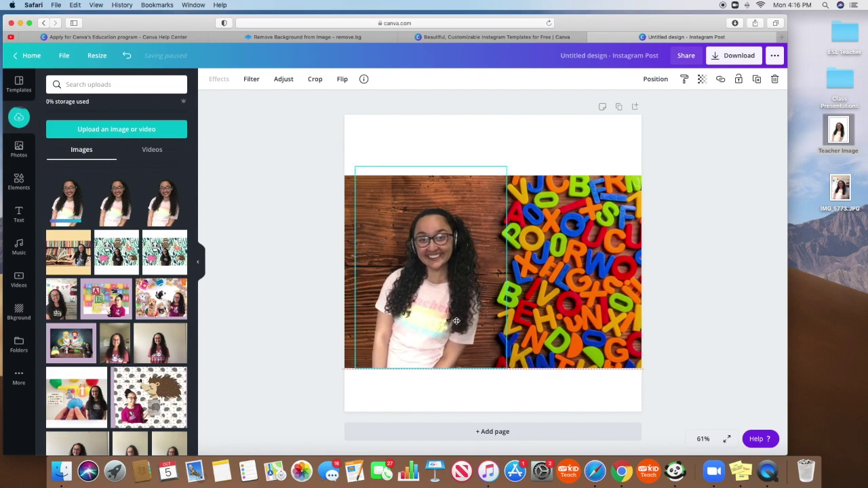
left_click(703, 318)
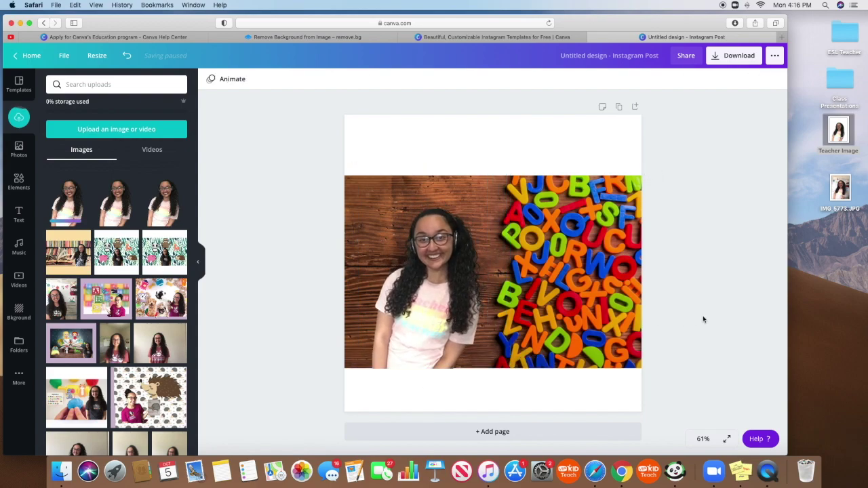
left_click(31, 54)
mouse_move(112, 67)
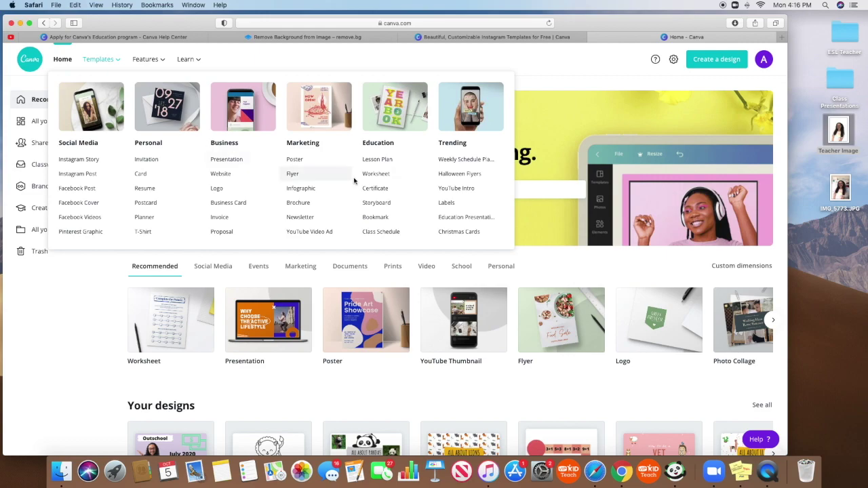
- Scroll through the Worksheet templates gallery and open the My Sky Diary worksheet
left_click(376, 175)
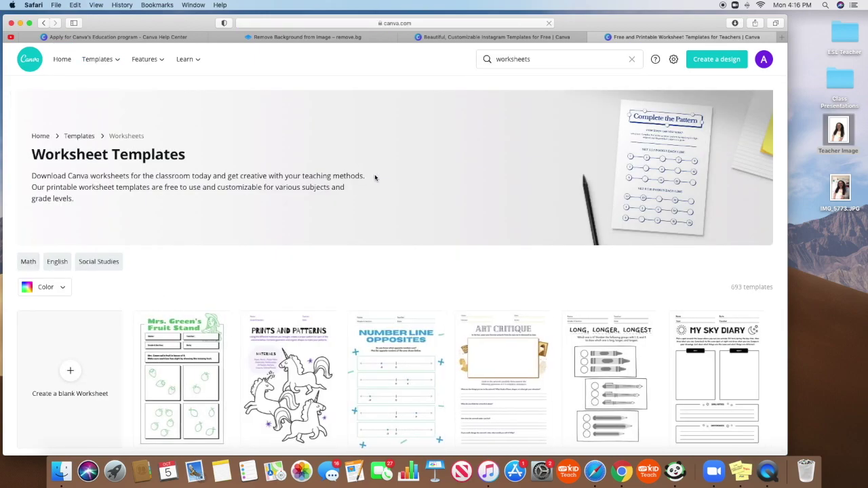
scroll(443, 201, "down", 3)
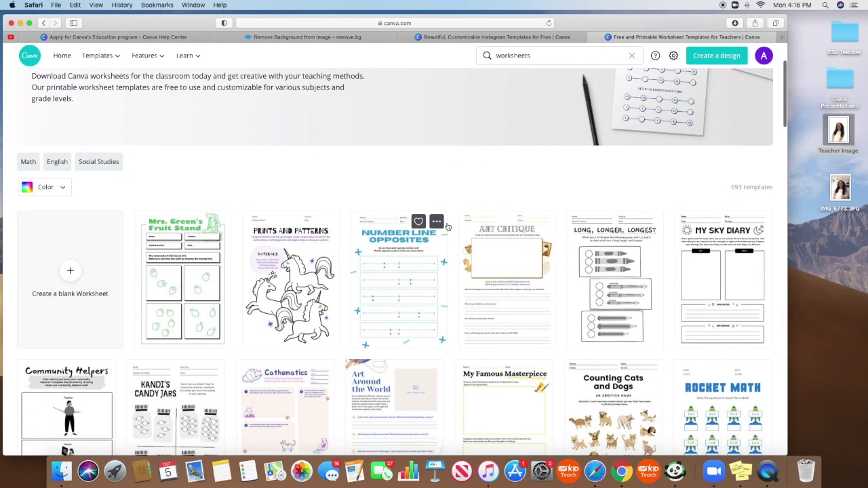
scroll(451, 247, "down", 2)
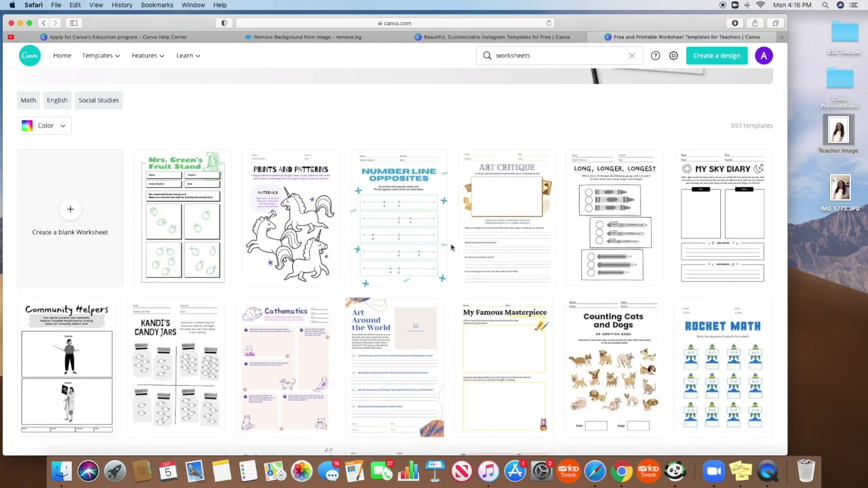
scroll(451, 248, "down", 4)
scroll(451, 247, "down", 3)
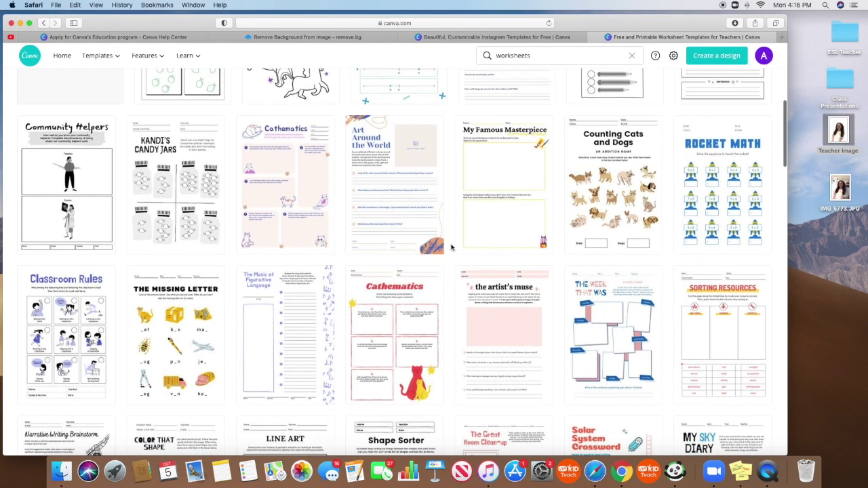
scroll(451, 247, "down", 2)
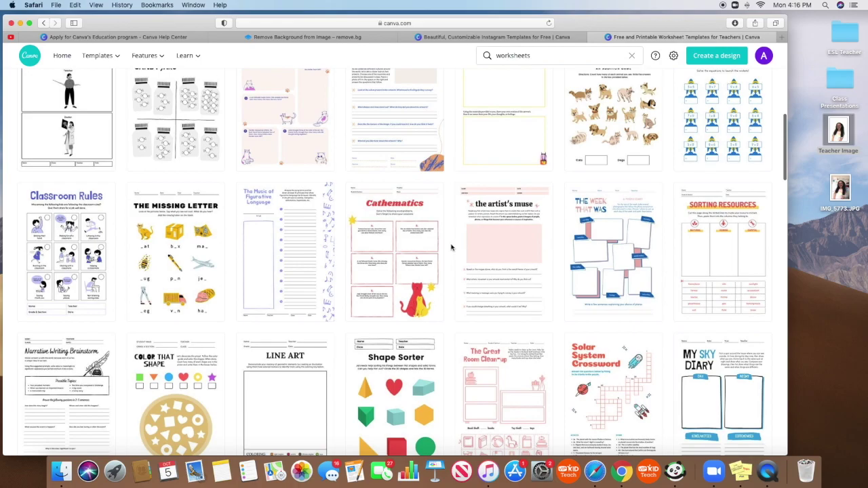
scroll(451, 247, "down", 8)
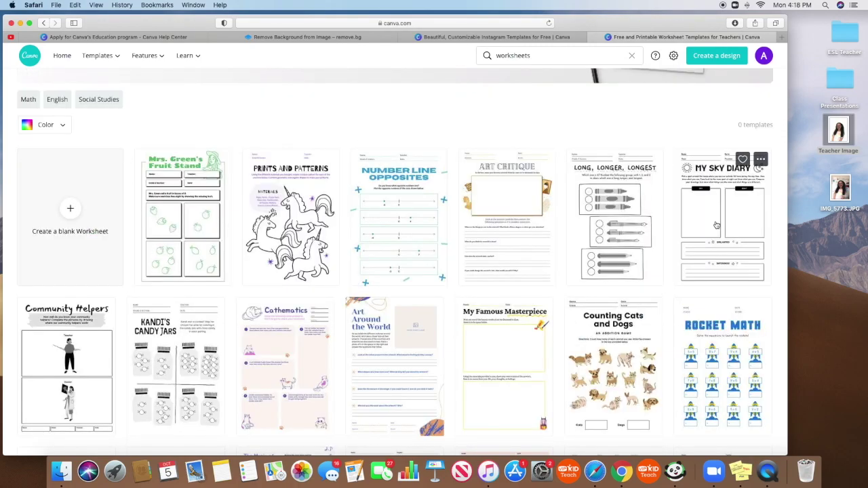
left_click(717, 224)
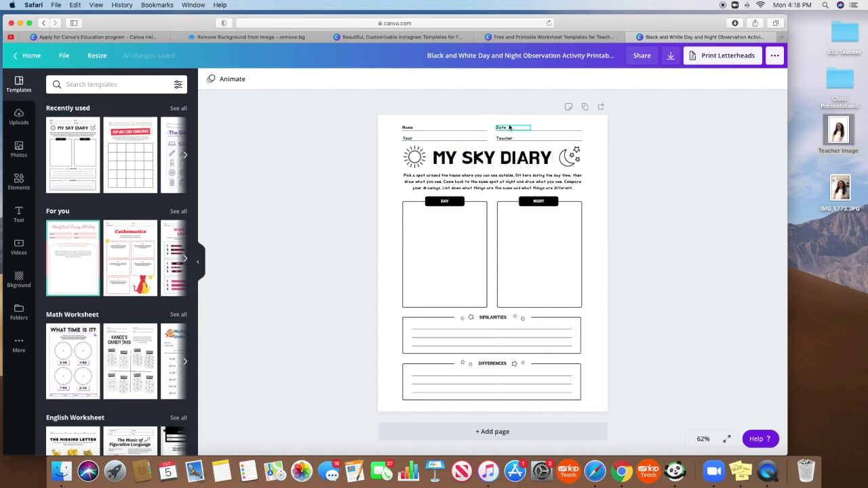
- Remove the Year, Date and Teacher labels and the top-right underline from the worksheet header
left_click(409, 139)
key("BackSpace")
left_click(412, 141)
left_click(504, 129)
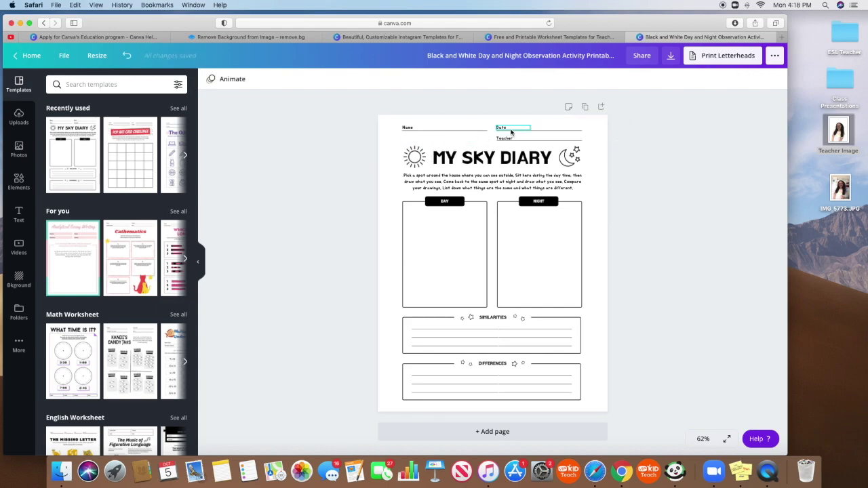
key("BackSpace")
left_click(509, 136)
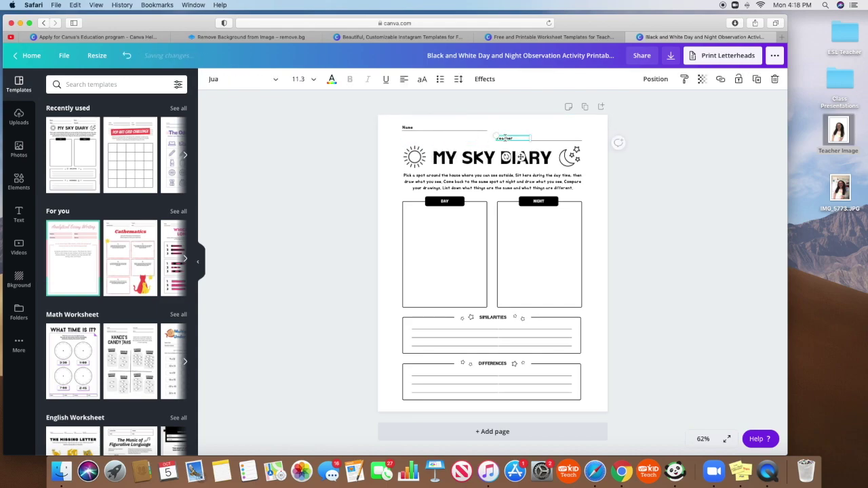
key("BackSpace")
left_click(505, 142)
key("BackSpace")
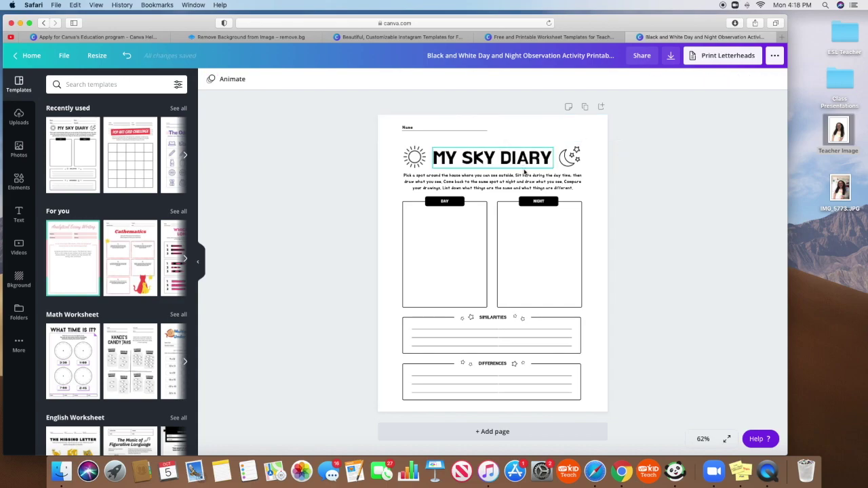
- Change the title from MY SKY DIARY to MY PLANT DIARY at font size 32
left_click(497, 156)
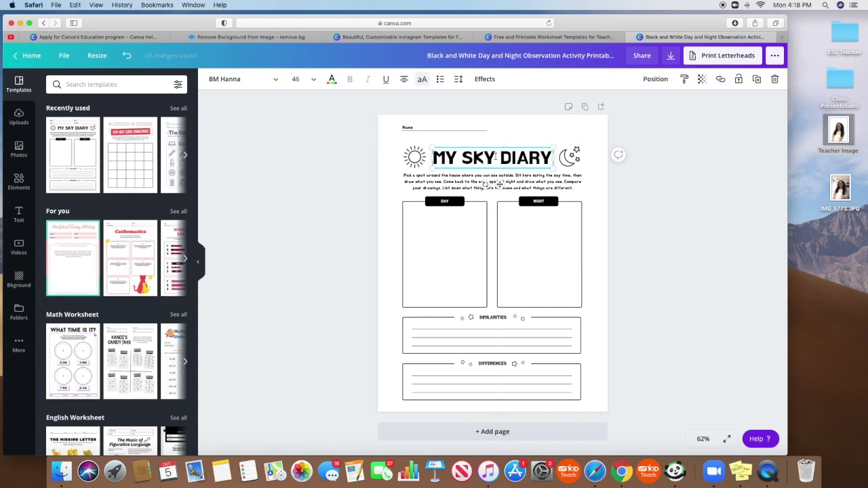
key("BackSpace")
key("BackSpace")
key("BackSpace")
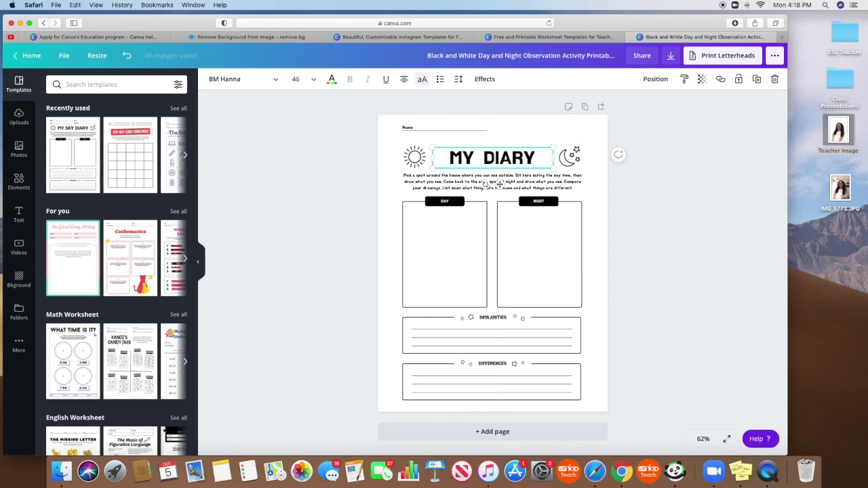
type("PLANT")
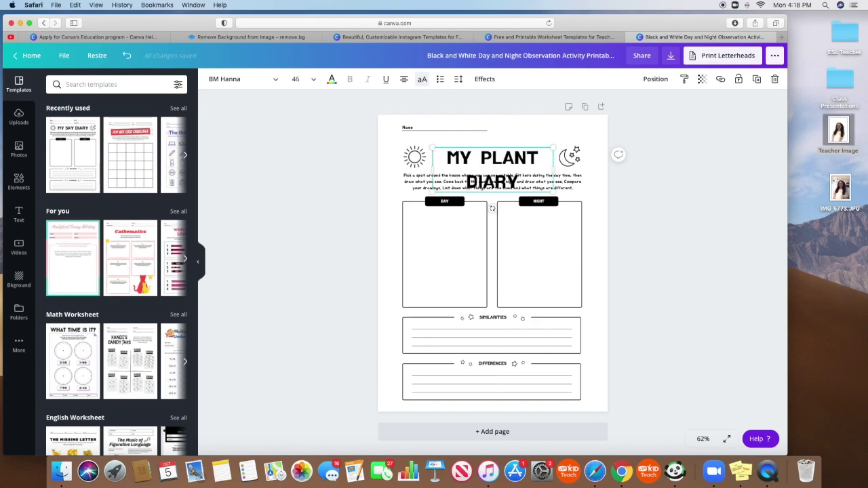
key("super+a")
left_click(302, 79)
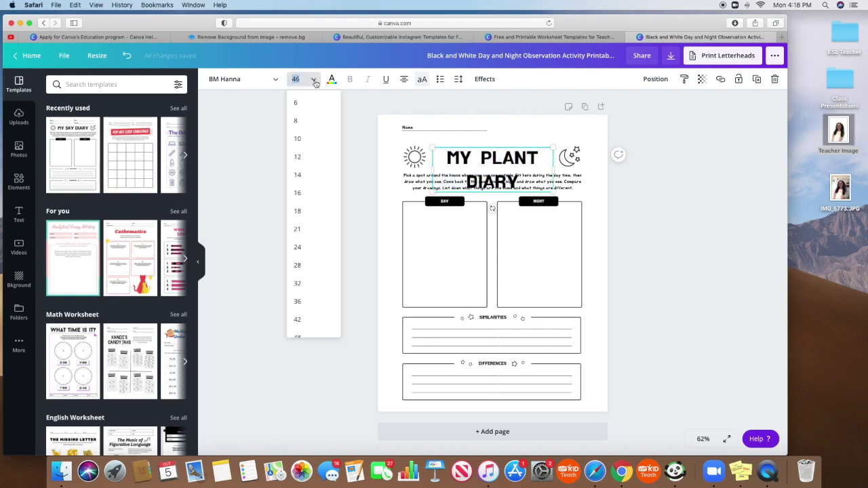
left_click(302, 284)
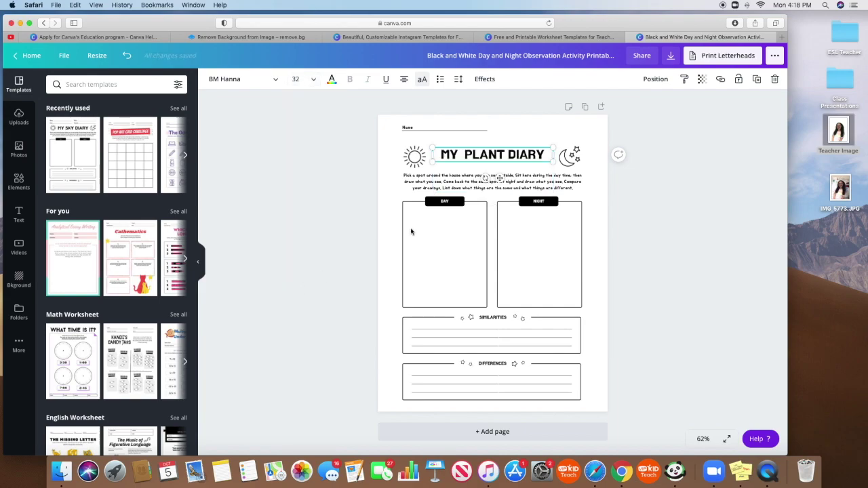
left_click(409, 157)
- Delete the moon and sun graphics beside the title
left_click(570, 154)
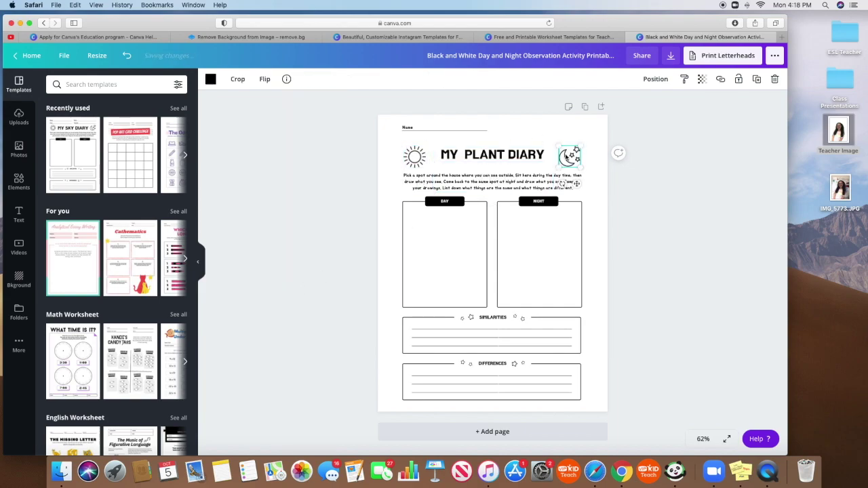
key("Delete")
left_click(414, 156)
key("Delete")
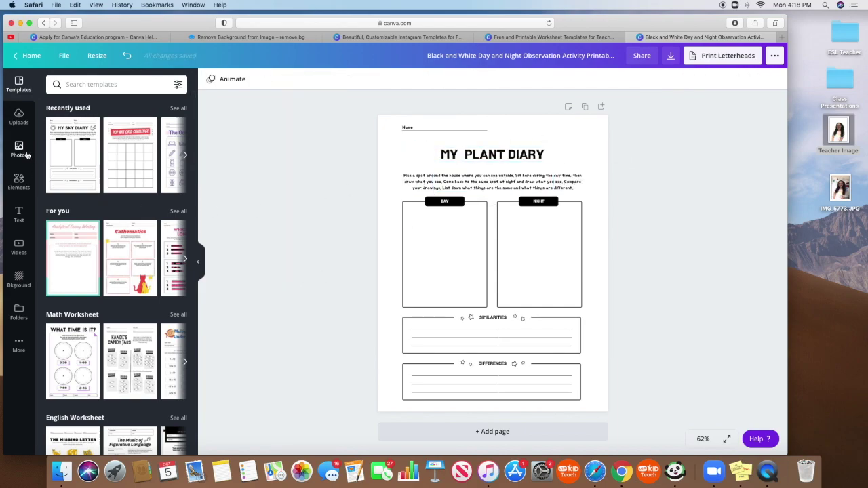
- Search Elements for 'plants' and filter the results to black graphics
left_click(19, 181)
left_click(115, 85)
type("plants")
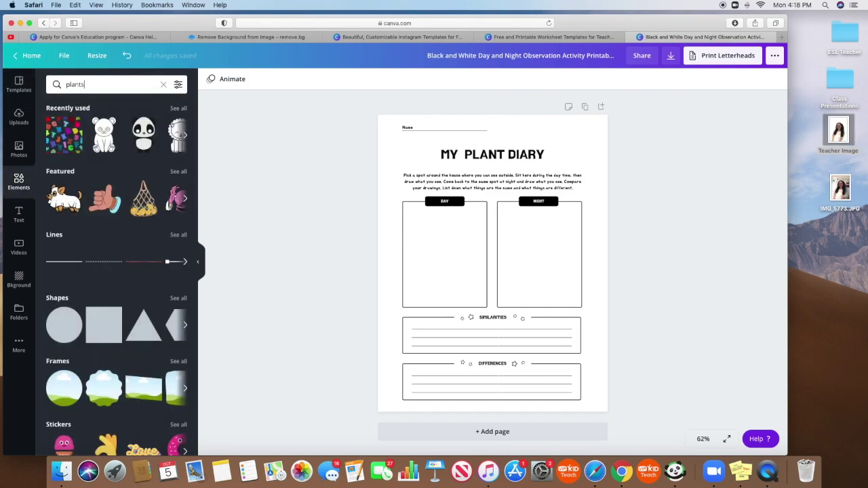
key("Return")
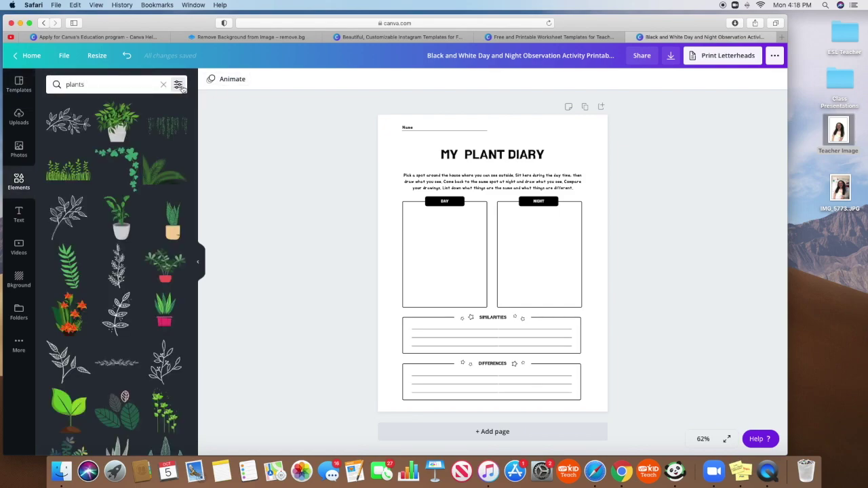
left_click(177, 84)
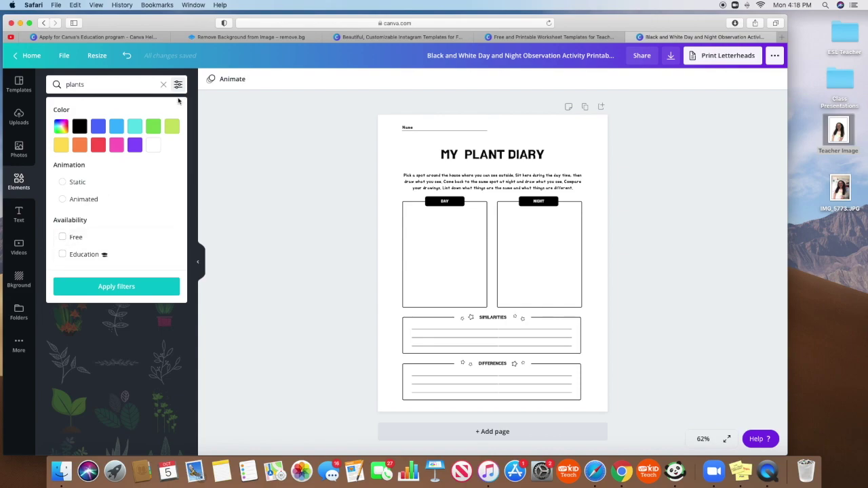
left_click(80, 126)
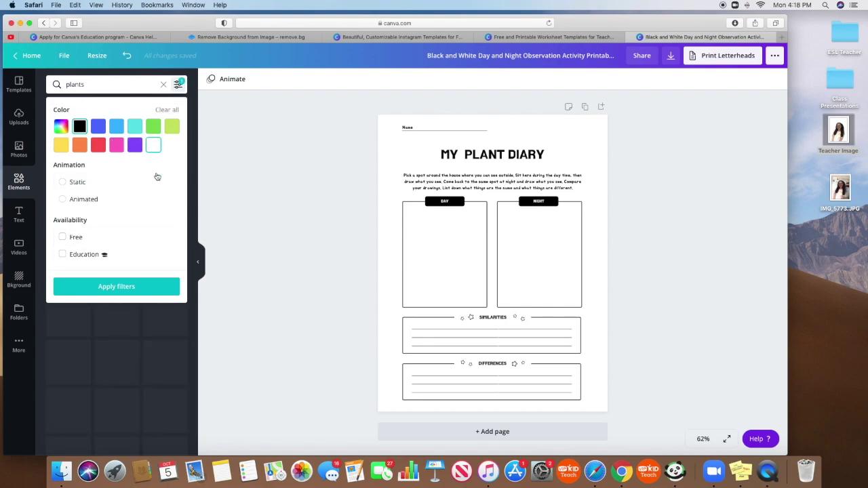
left_click(139, 288)
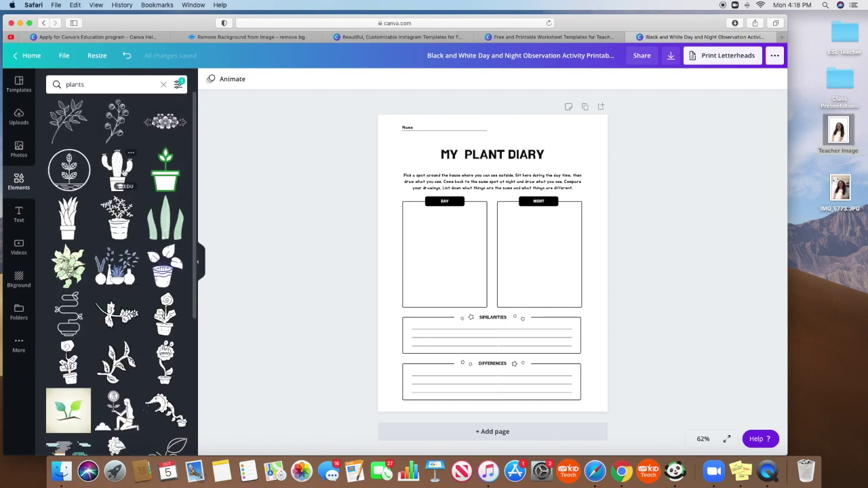
- Place a small cactus and a potted plant on either side of the title
left_click(117, 169)
left_click_drag(560, 358, 424, 155)
left_click_drag(119, 288, 498, 273)
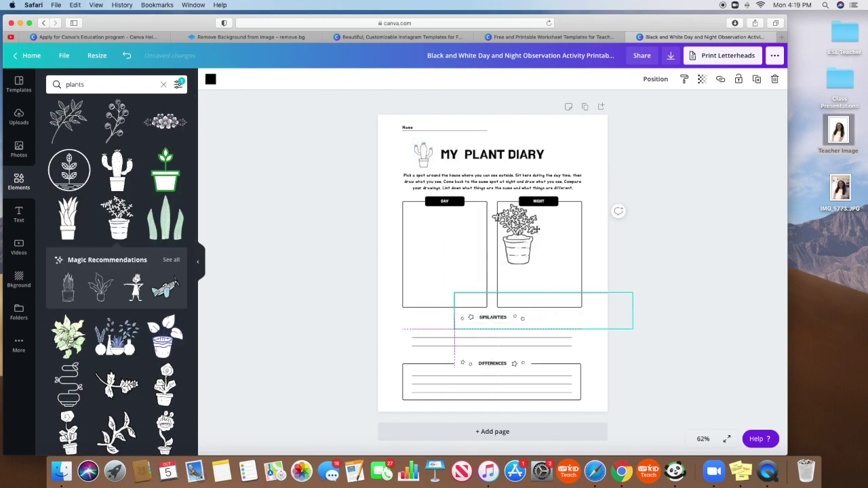
left_click_drag(491, 272, 557, 150)
left_click(639, 195)
left_click(558, 149)
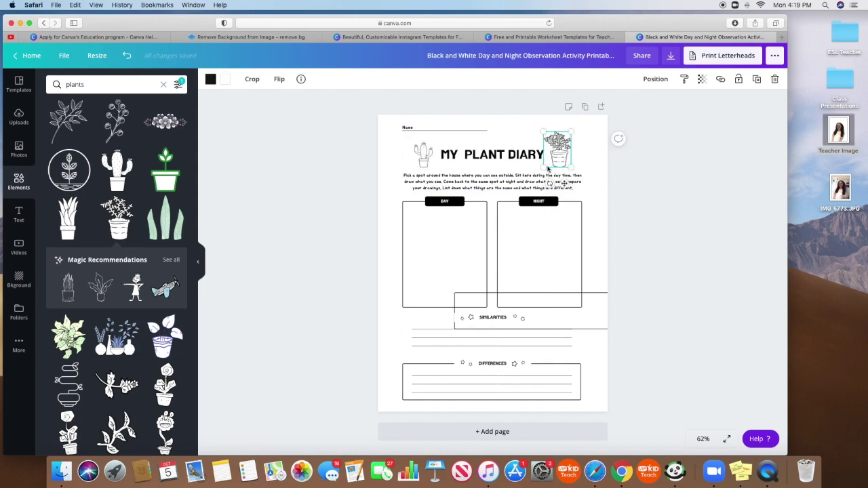
left_click_drag(558, 150, 561, 152)
left_click(542, 182)
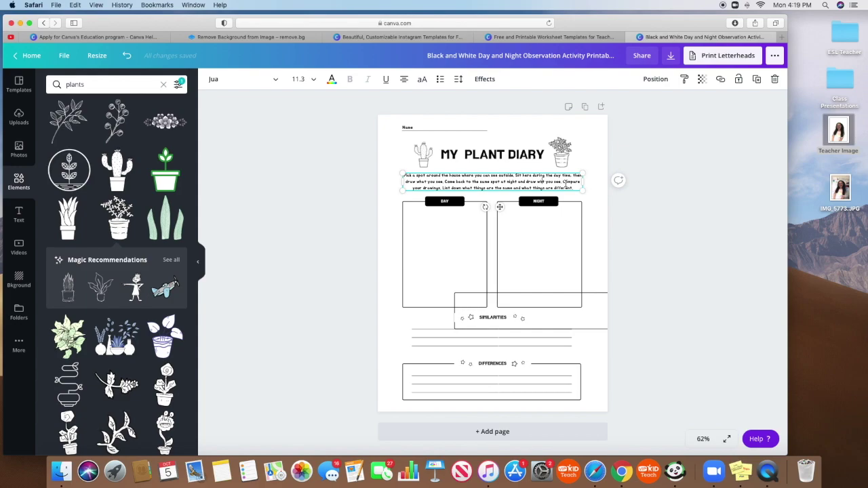
triple_click(565, 183)
- Erase the instruction paragraph under the title and edit the left box label to DAY 1
key("BackSpace")
left_click(705, 221)
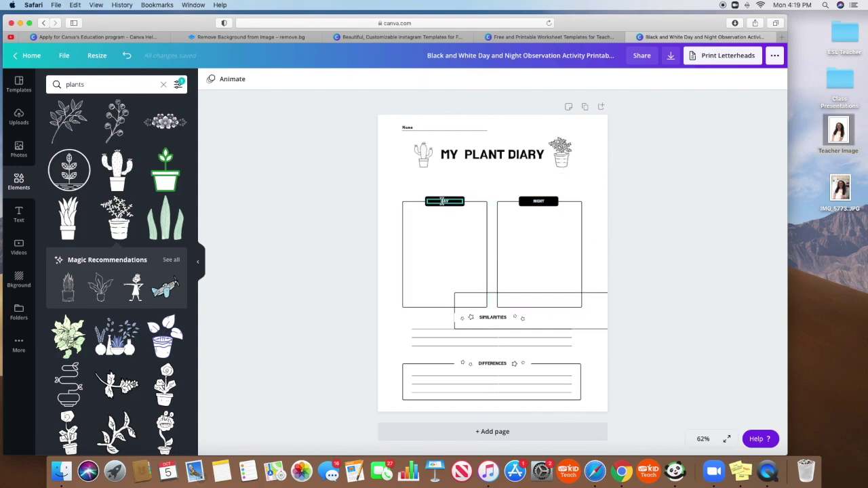
left_click(442, 201)
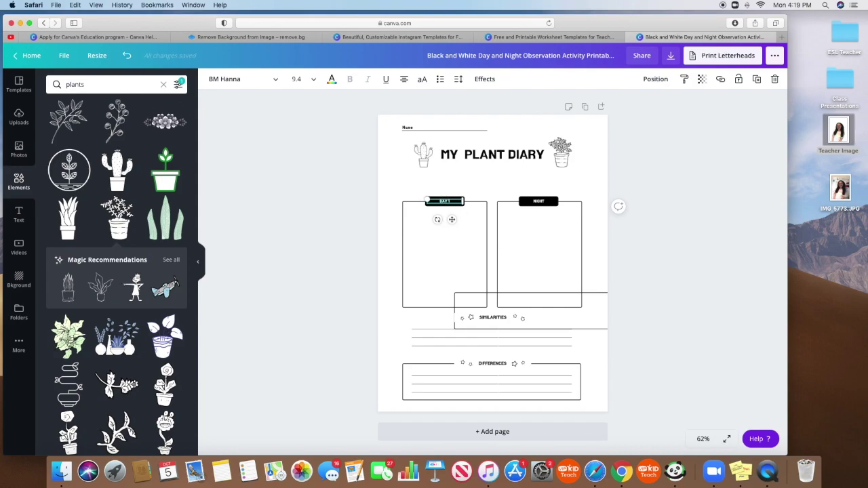
left_click(537, 199)
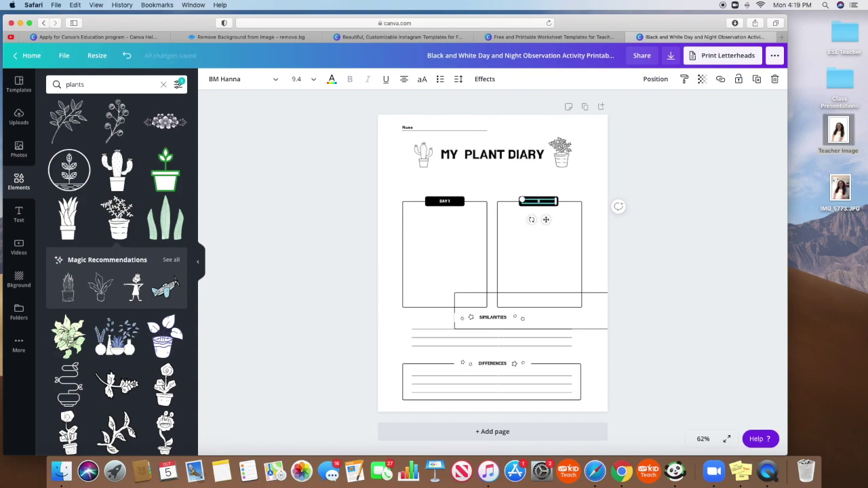
- Finish the Day 14 label and delete the DIFFERENCES box border
left_click(690, 248)
left_click(600, 299)
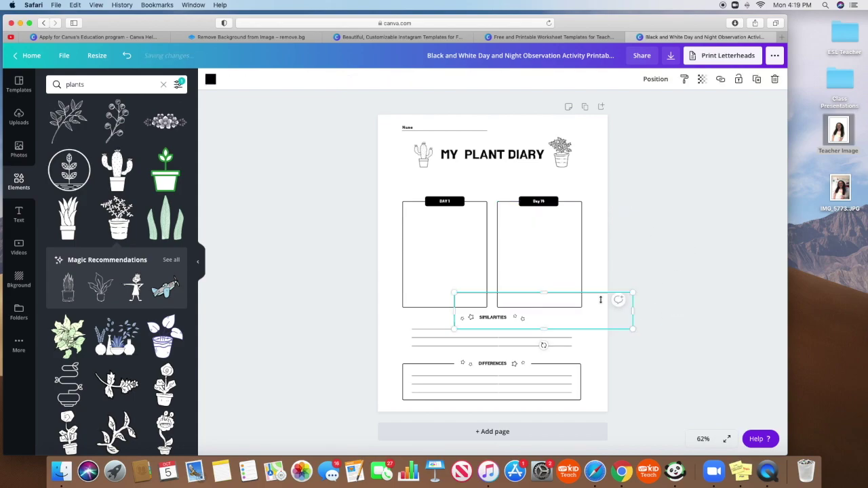
left_click(660, 296)
left_click(577, 366)
key("Delete")
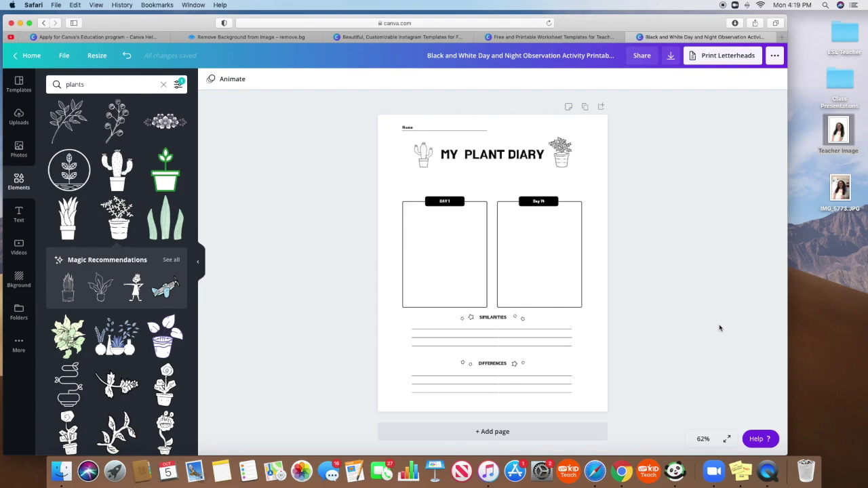
- Delete the small star-and-circle decorations beside SIMILARITIES and DIFFERENCES
left_click(521, 318)
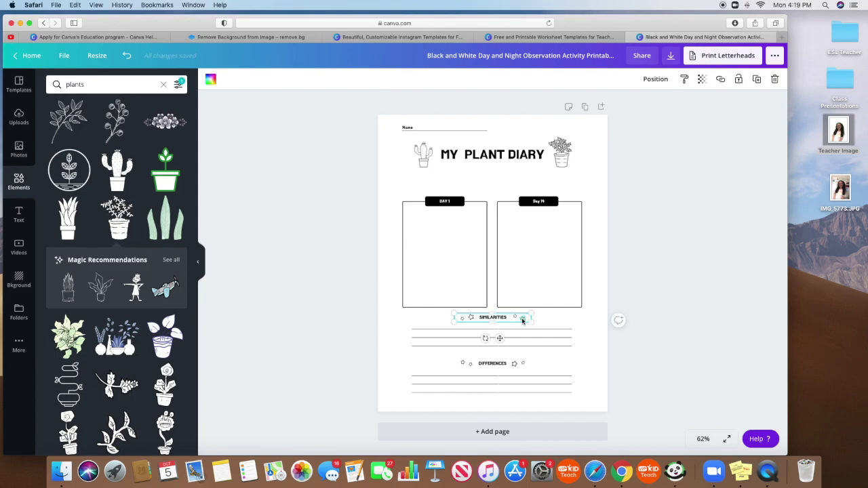
key("Delete")
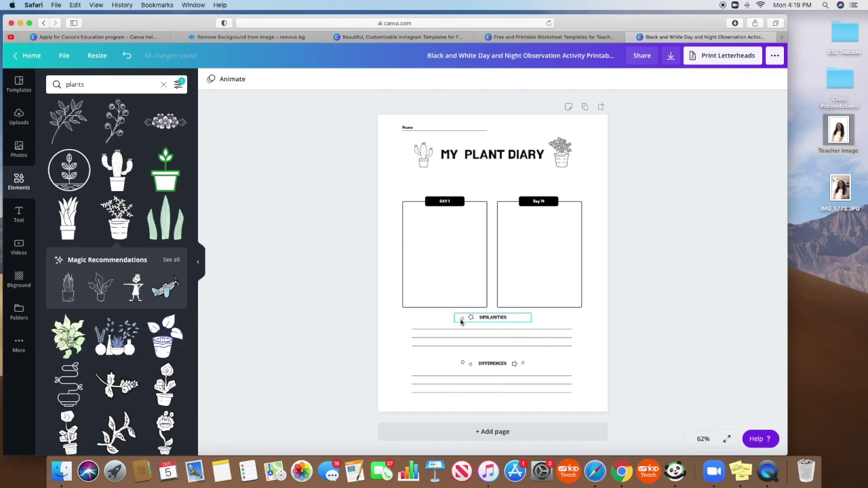
left_click_drag(461, 322, 463, 364)
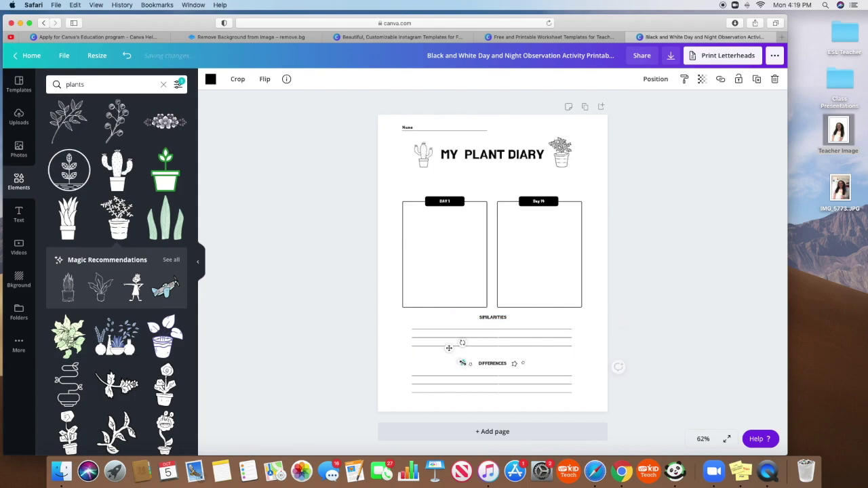
key("Delete")
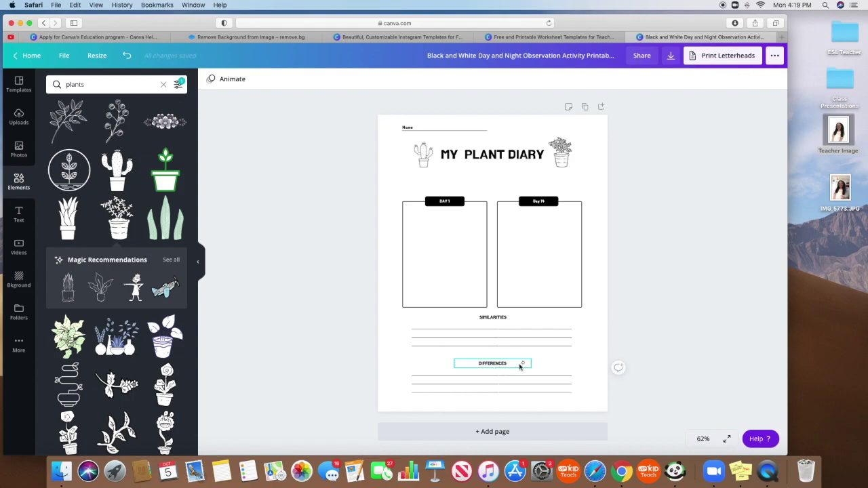
scroll(113, 267, "down", 1)
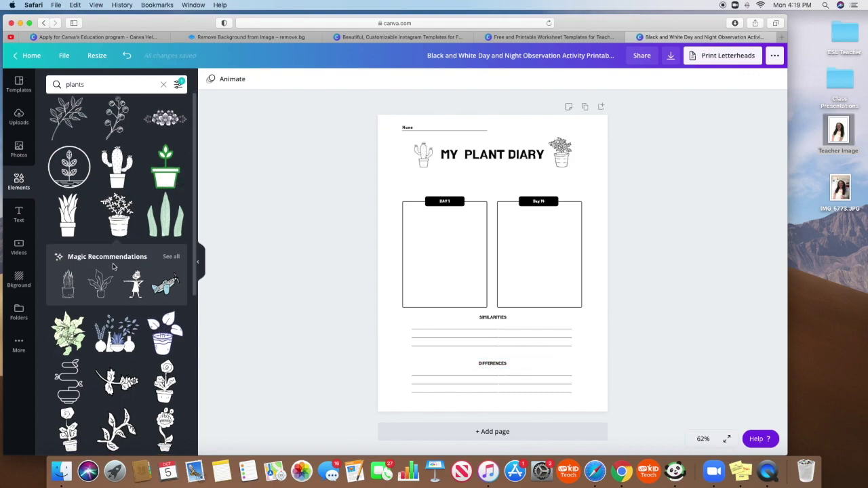
- Undo the last deletion to bring back the heading decorations
scroll(113, 267, "down", 10)
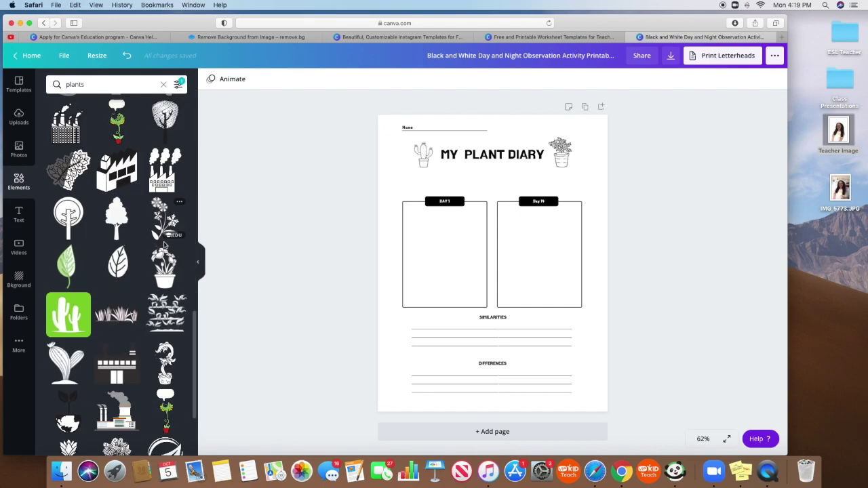
scroll(164, 245, "down", 2)
key("super+z")
key("super+z")
- Rename the design My Plant Diary and download it as a PDF
left_click(684, 350)
left_click(506, 57)
key("super+shift+Right")
key("super+a")
type("M")
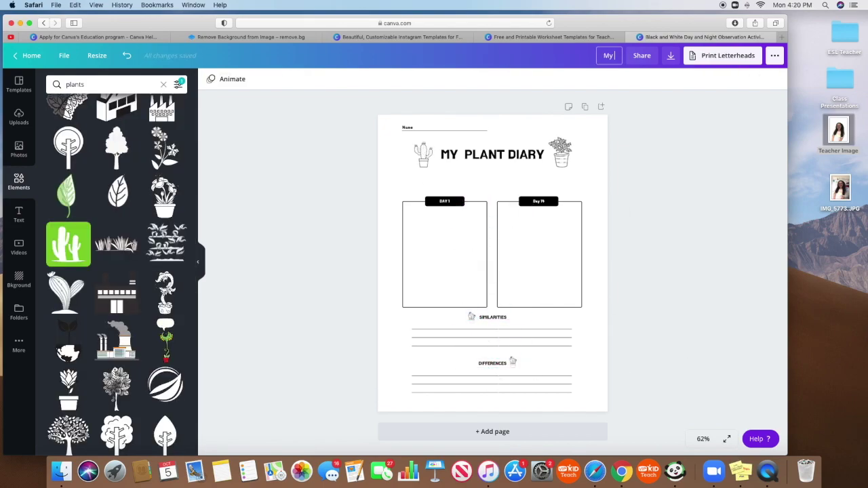
type("y Plant Diary")
left_click(671, 56)
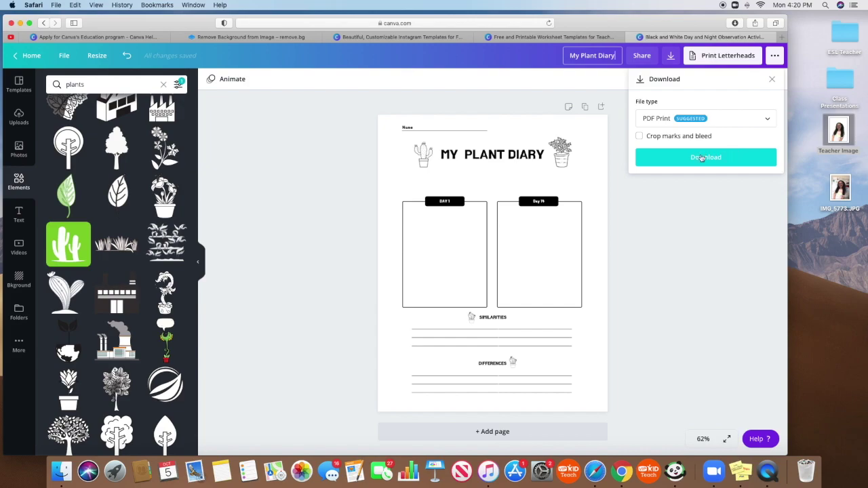
left_click(701, 161)
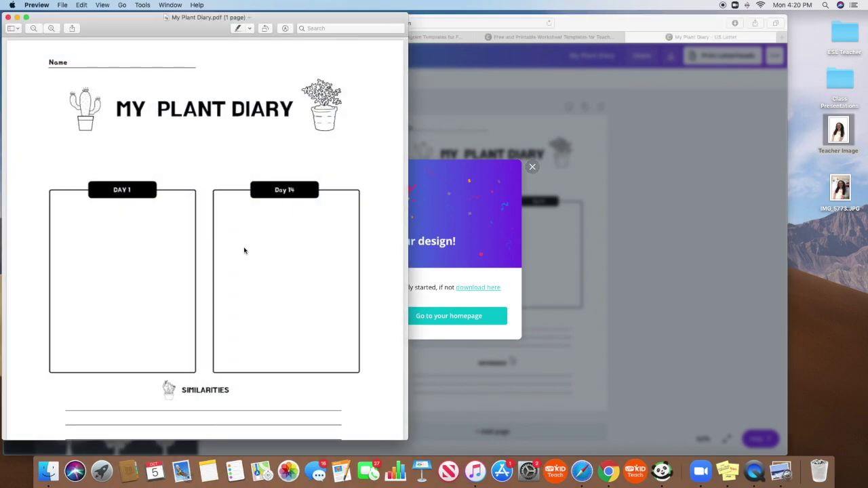
- Scroll through My Plant Diary.pdf in Preview, then close the Preview window
scroll(246, 249, "down", 3)
scroll(248, 248, "up", 3)
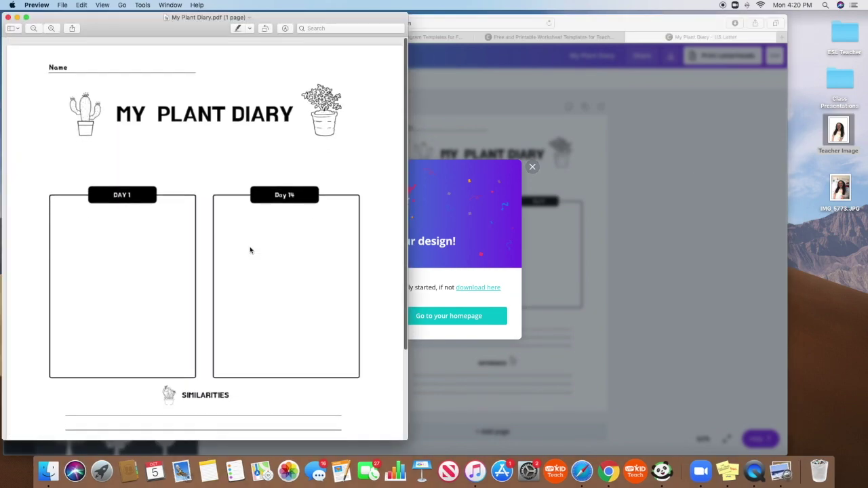
scroll(248, 248, "down", 3)
scroll(249, 250, "up", 3)
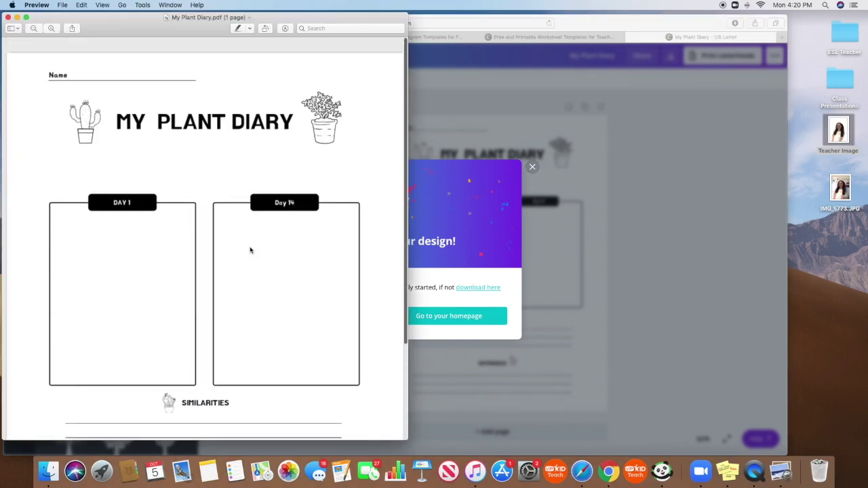
left_click(8, 18)
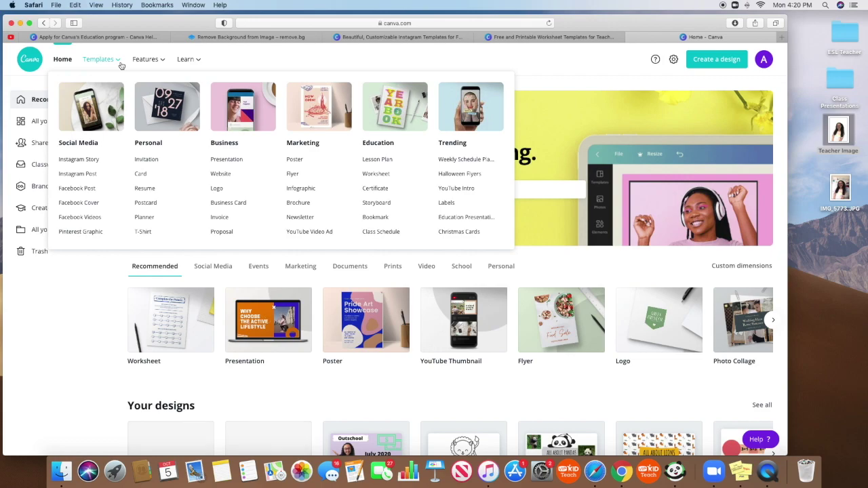
- Open the Presentation Templates page and scroll through the available templates
left_click(234, 161)
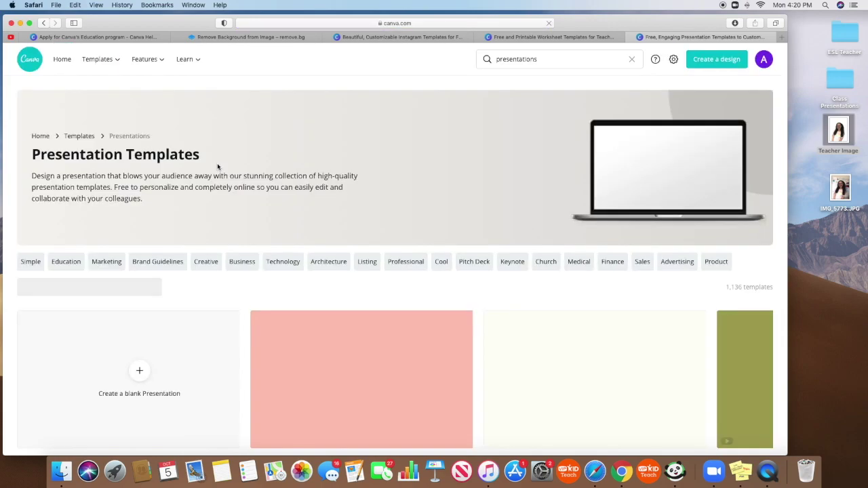
scroll(463, 298, "down", 5)
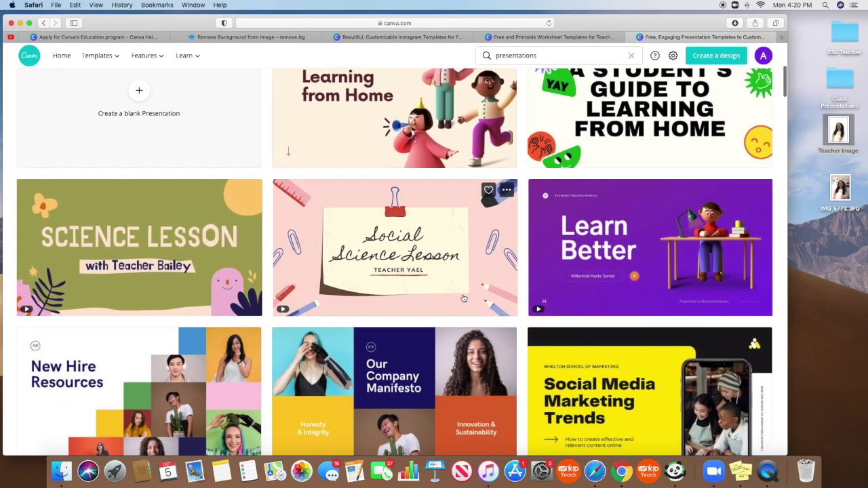
scroll(463, 298, "down", 10)
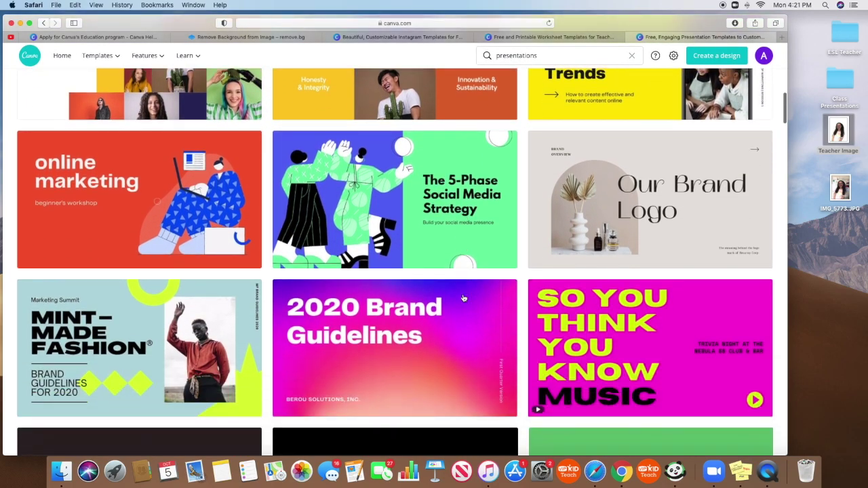
scroll(463, 298, "down", 11)
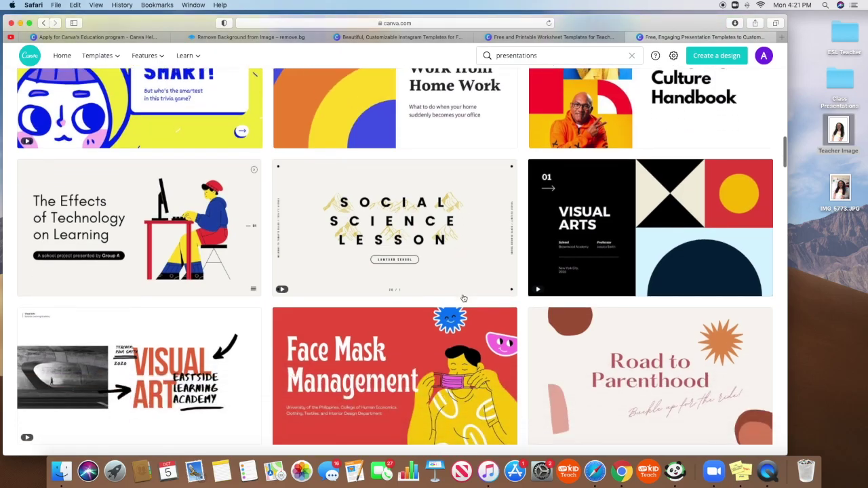
scroll(463, 298, "down", 10)
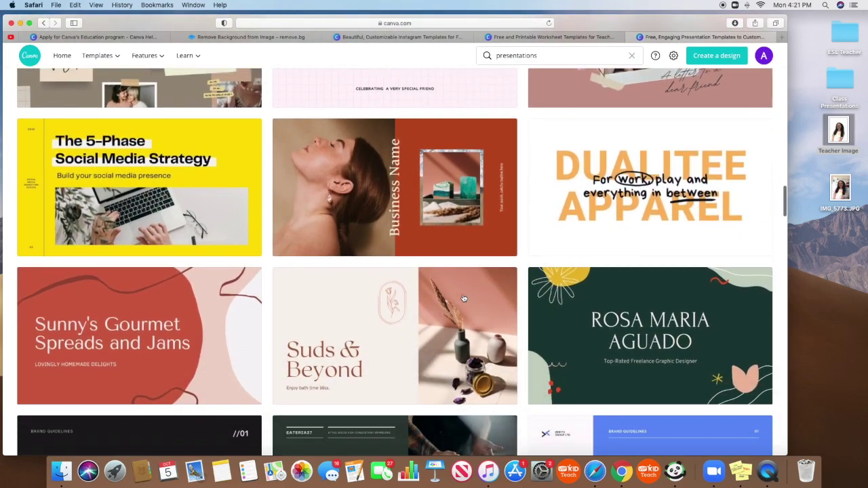
scroll(463, 299, "up", 20)
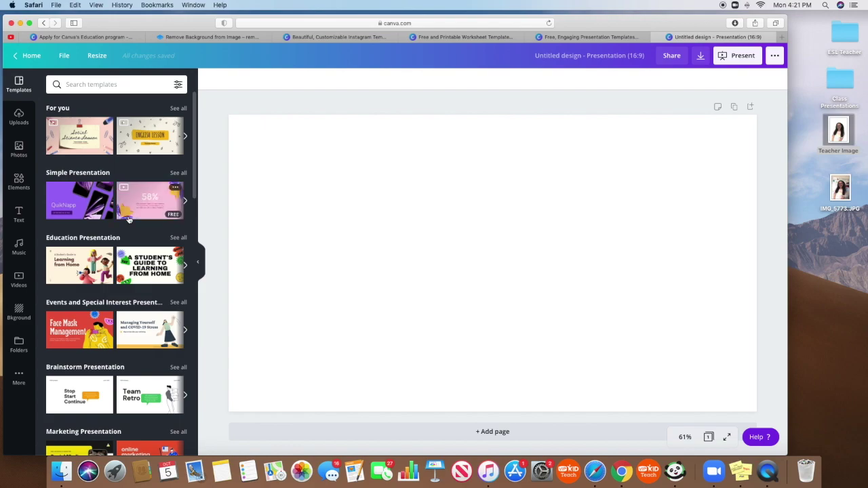
- Apply the Cream and Yellow English Class title slide and retitle it ABCS
left_click(149, 138)
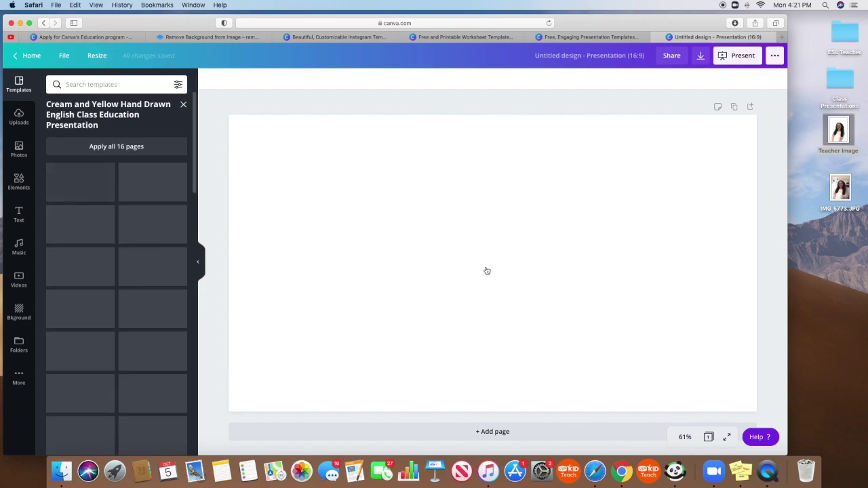
left_click(85, 192)
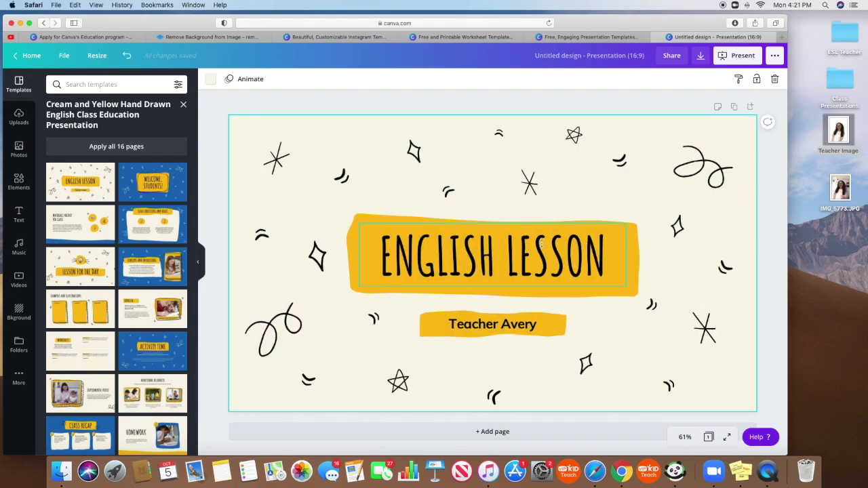
left_click(541, 247)
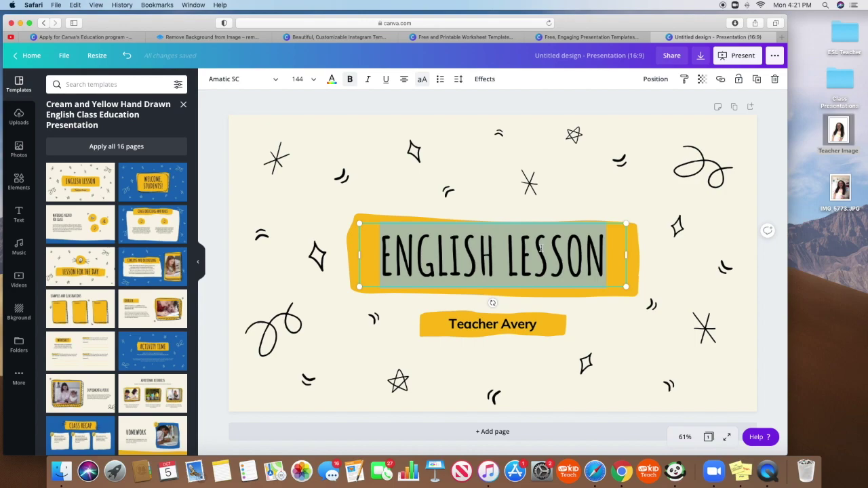
type("ABCS")
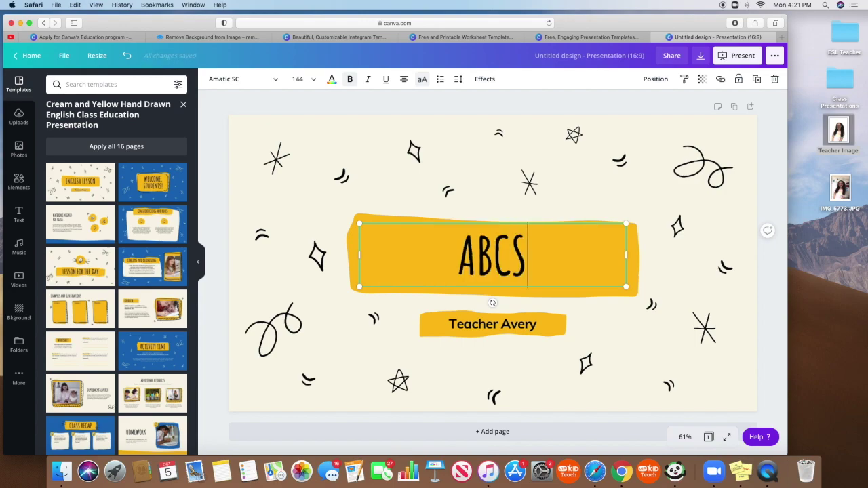
key("BackSpace")
type("S")
- Replace the subtitle line with the teacher's name
left_click(539, 327)
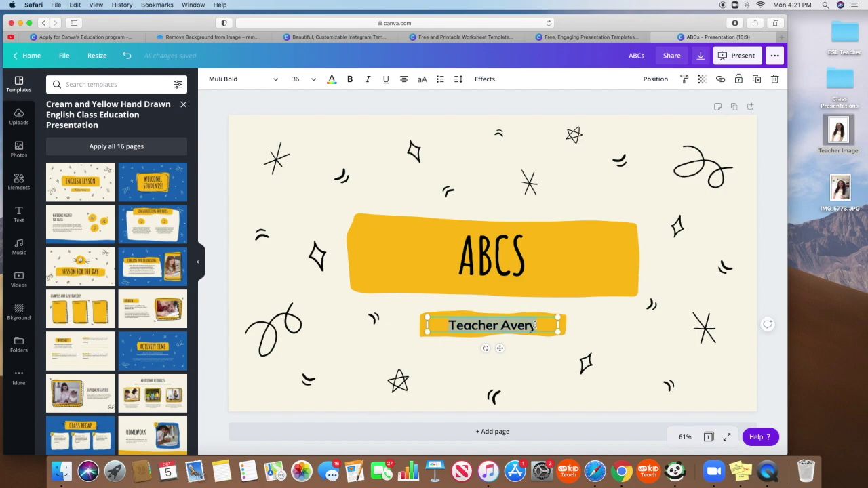
type("Mr")
key("BackSpace")
type("rs. ")
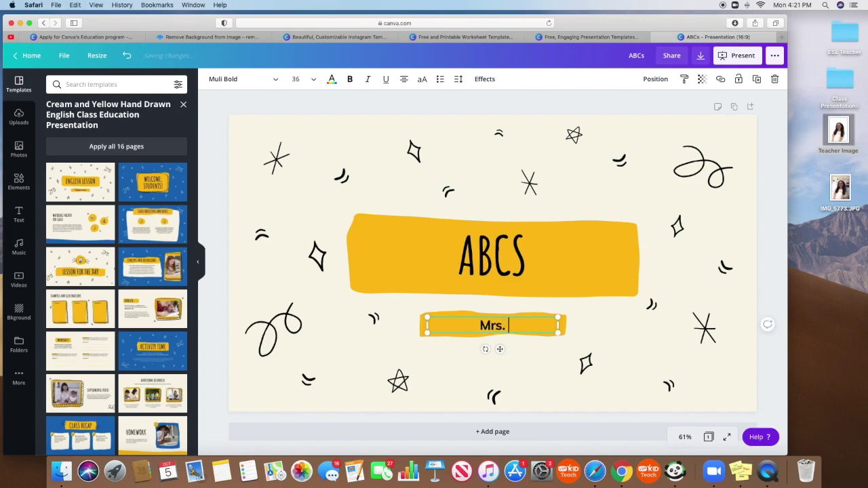
type("ALej")
key("BackSpace")
key("BackSpace")
key("BackSpace")
type("lej")
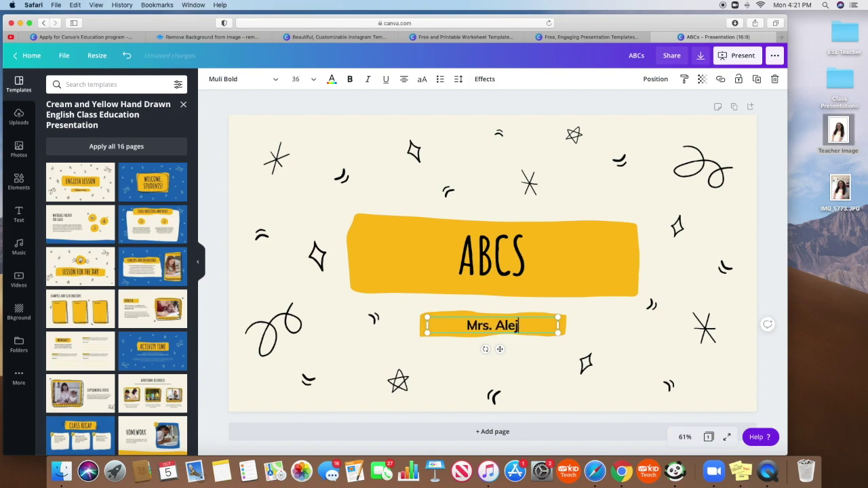
type("andra")
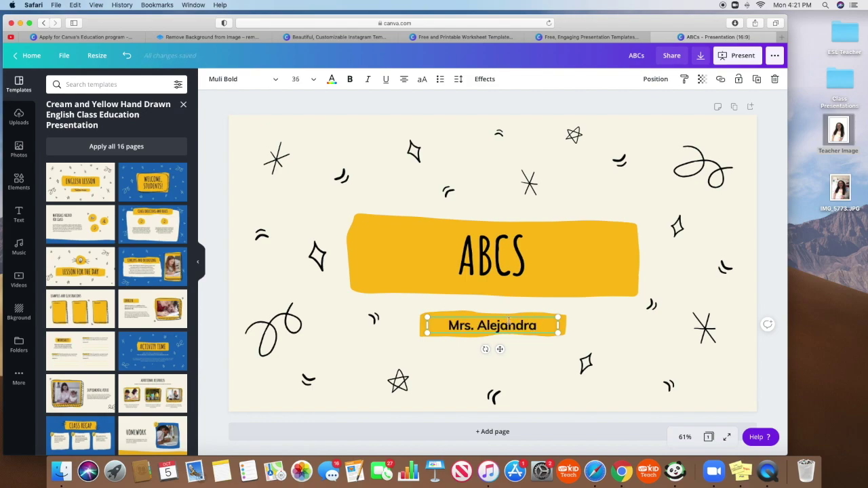
left_click(380, 266)
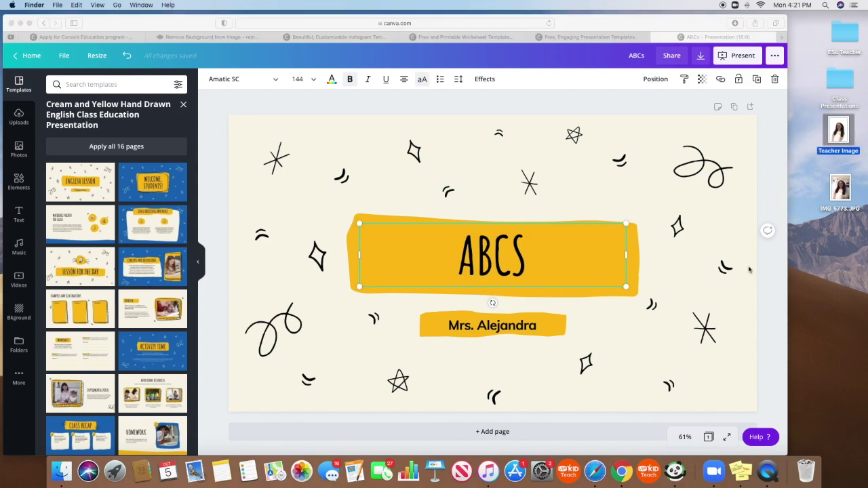
- Recolour the yellow brush shape behind ABCS to cyan
left_click(701, 169)
left_click(631, 230)
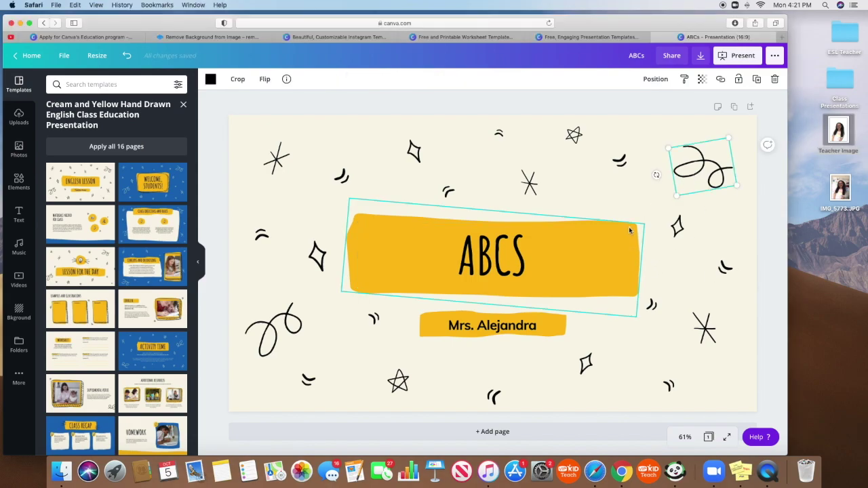
left_click(212, 80)
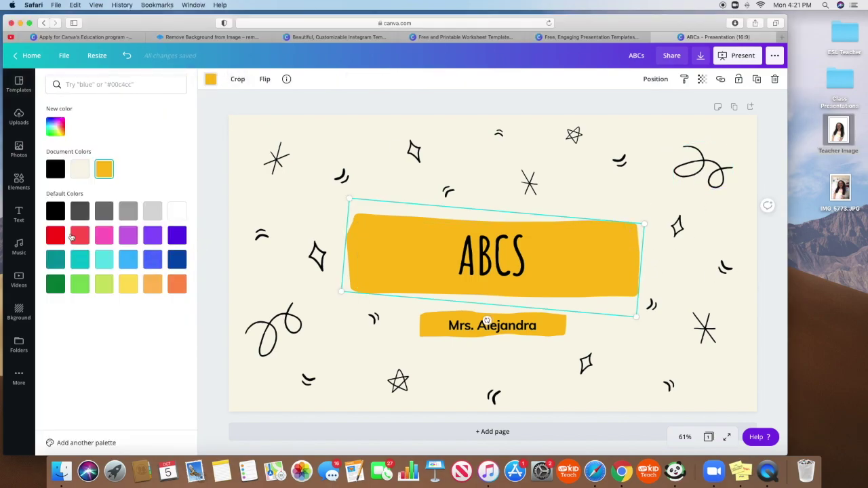
left_click(128, 237)
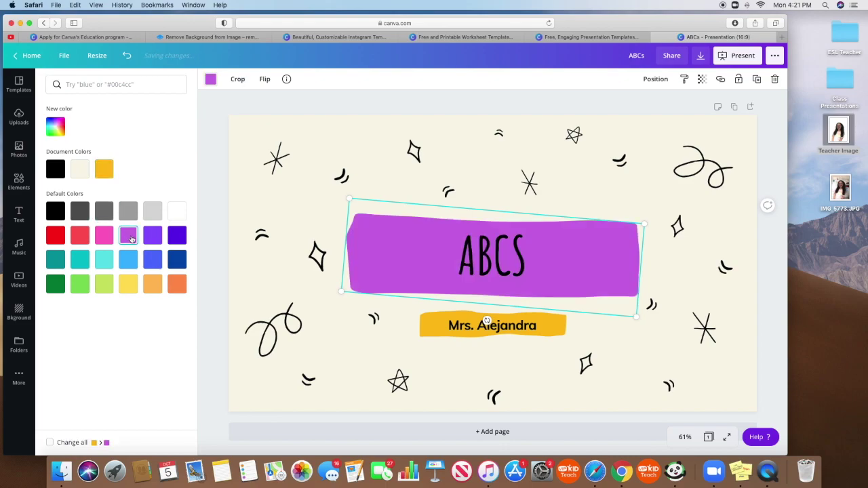
left_click(177, 239)
left_click(104, 260)
- Make the teacher name box cyan as well
left_click(492, 325)
left_click(475, 332)
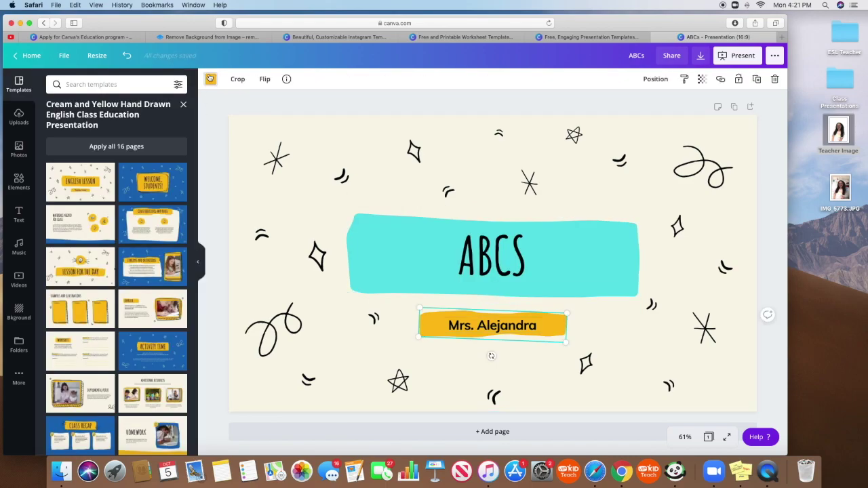
left_click(210, 79)
left_click(104, 260)
left_click(461, 405)
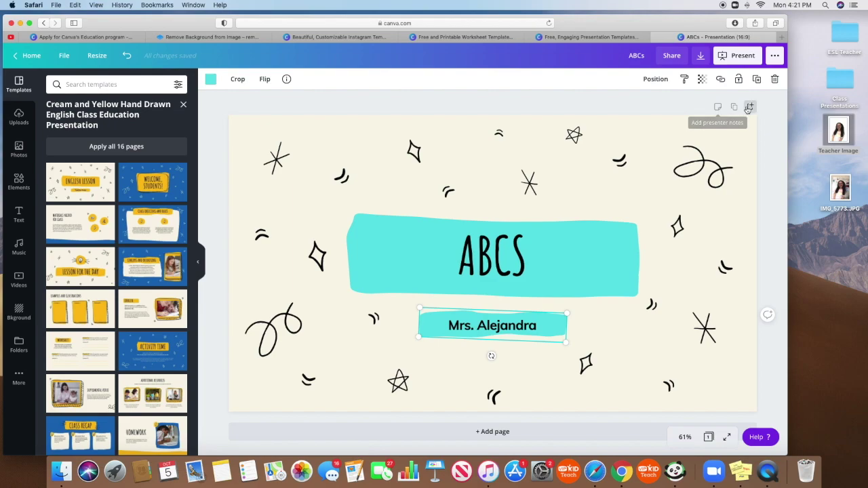
- Add a blank second page to the presentation
left_click(734, 108)
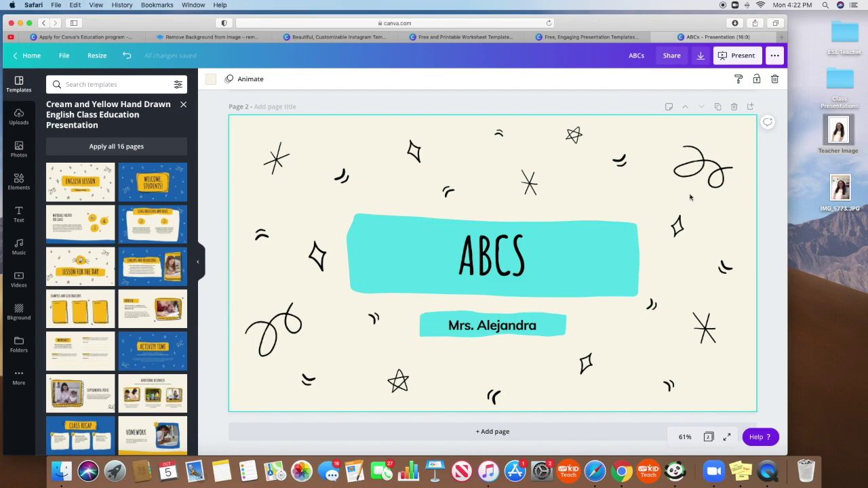
left_click(734, 107)
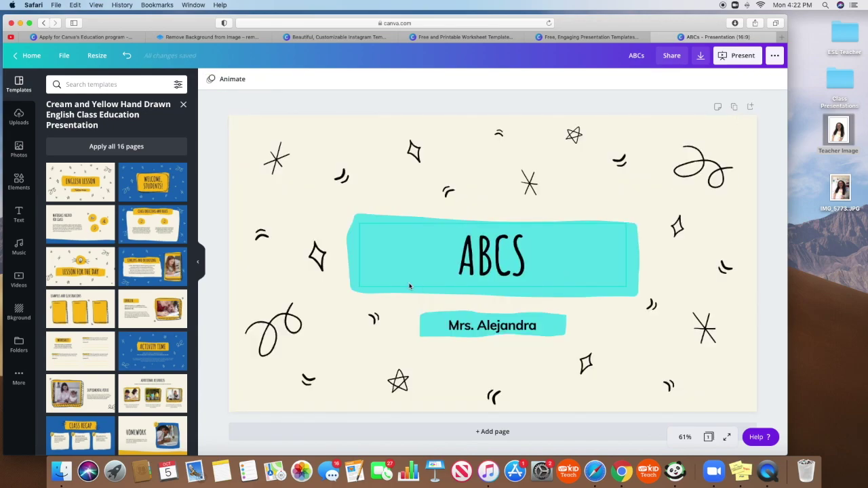
left_click(539, 435)
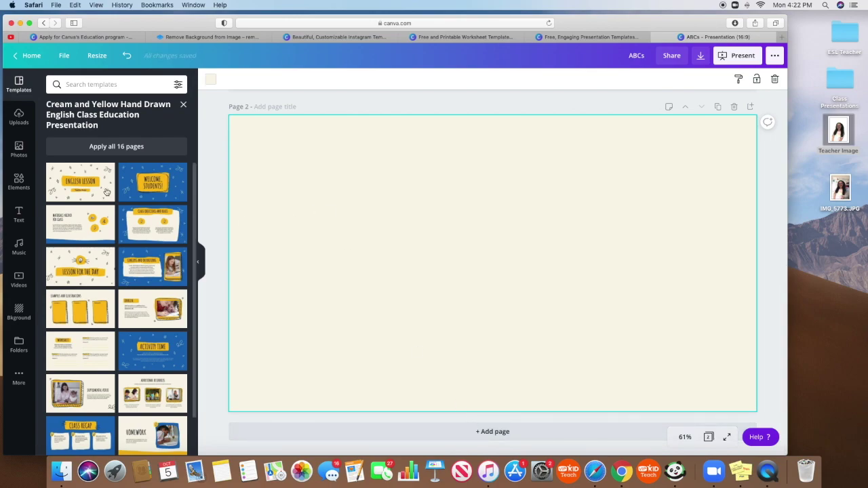
scroll(150, 282, "down", 2)
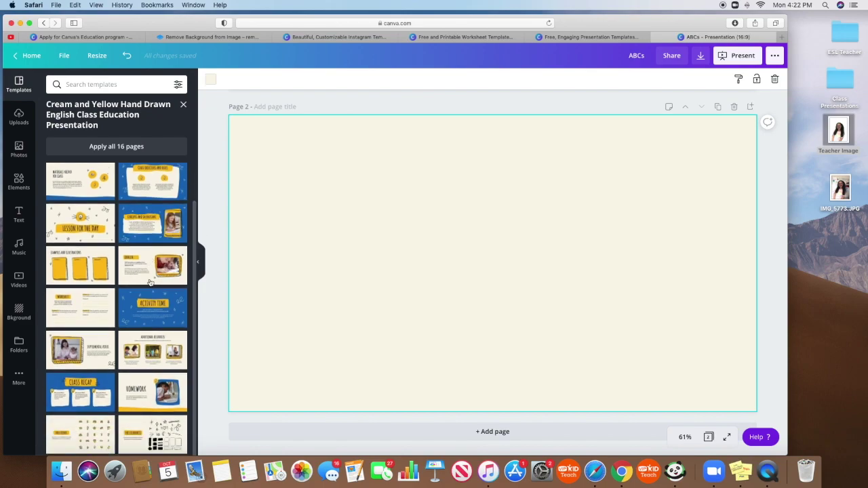
scroll(147, 348, "up", 2)
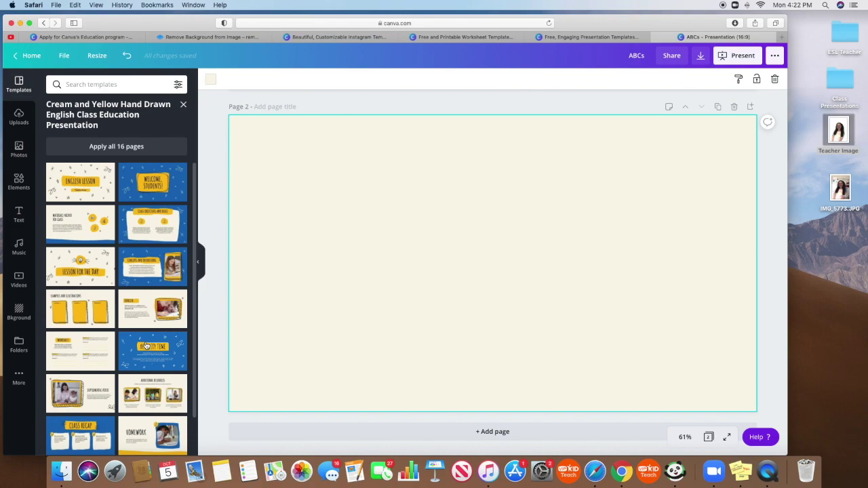
- Add an 'Aa' heading at size 144 to page 2 and enlarge it across the upper page
left_click(19, 215)
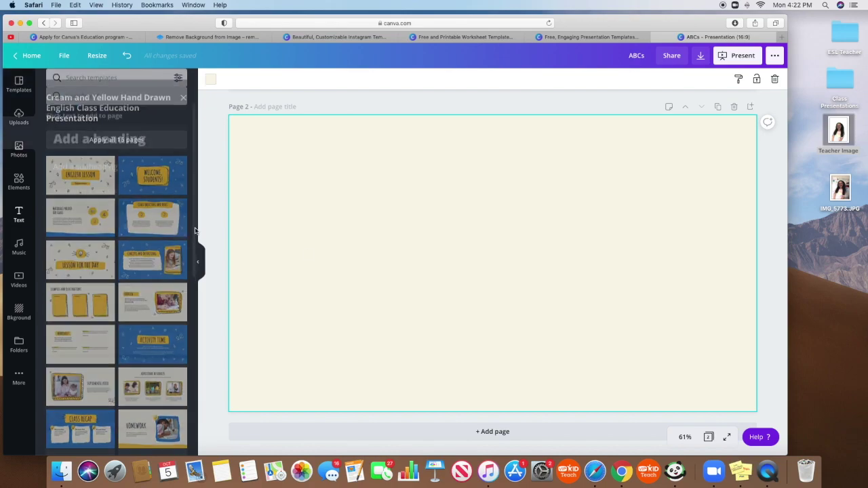
left_click(99, 127)
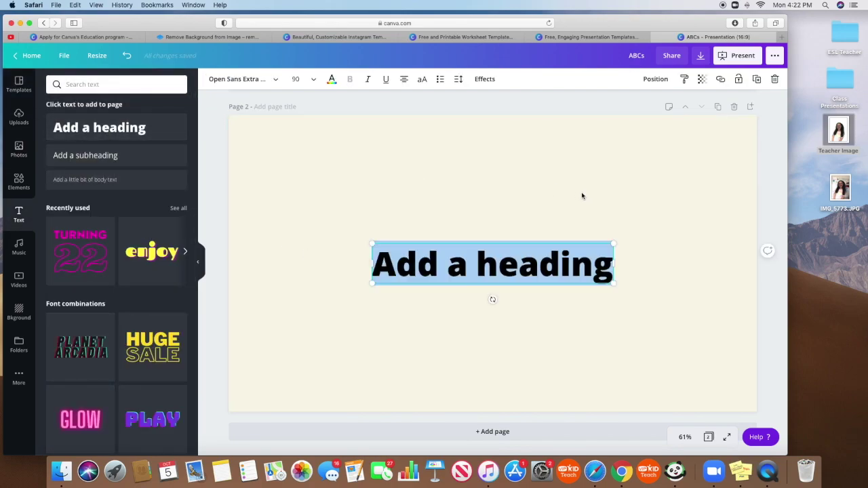
type("Aa")
key("super+a")
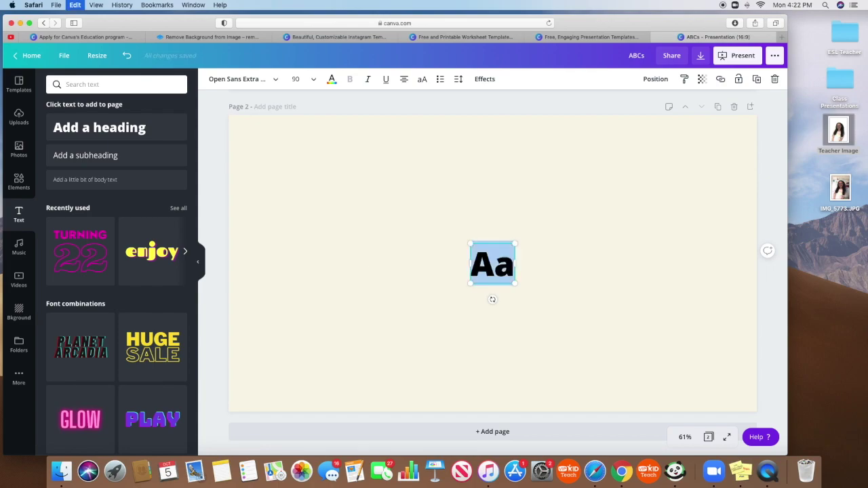
left_click(300, 79)
scroll(316, 274, "down", 5)
left_click(314, 324)
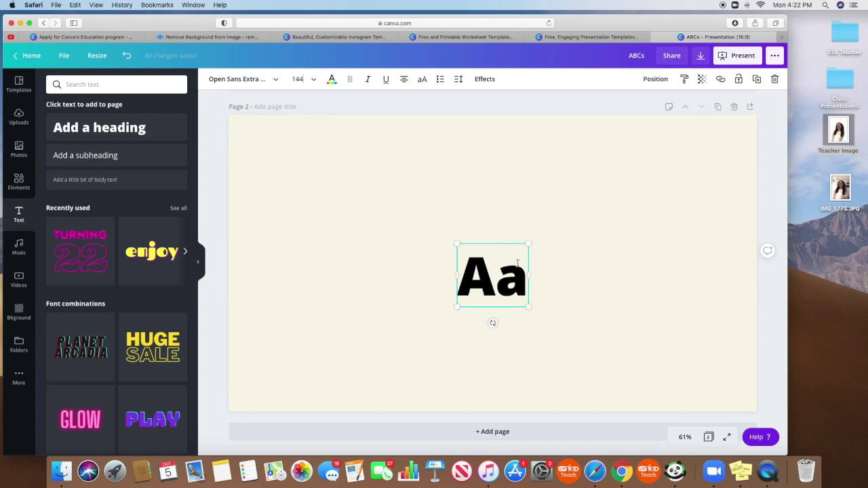
left_click_drag(513, 288, 548, 281)
left_click_drag(479, 225, 505, 226)
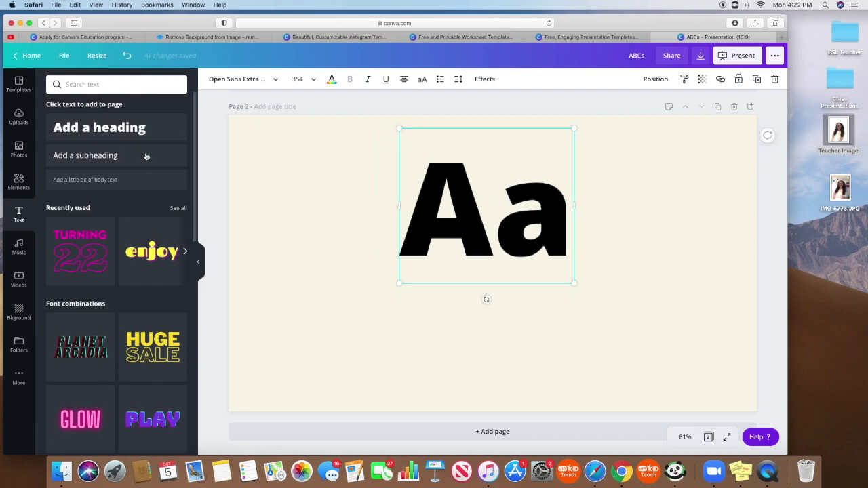
- Add a red apple photo, shrunk and placed at the slide's lower left
left_click(19, 117)
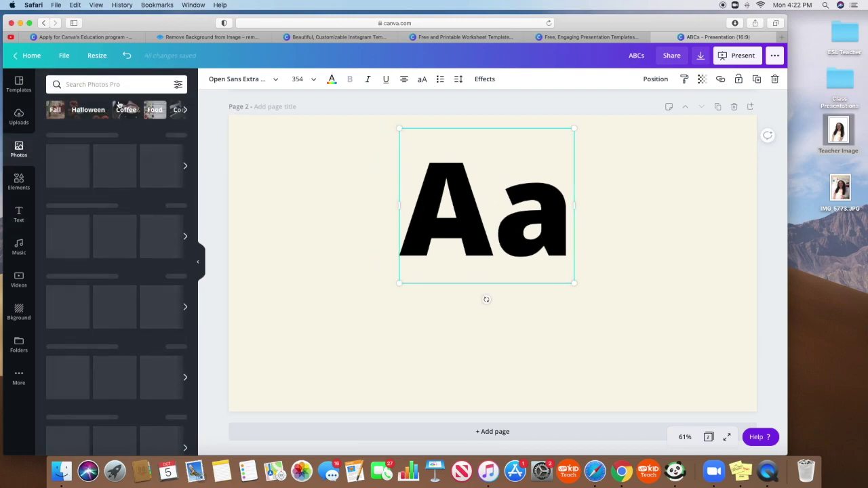
left_click(92, 84)
type("apple")
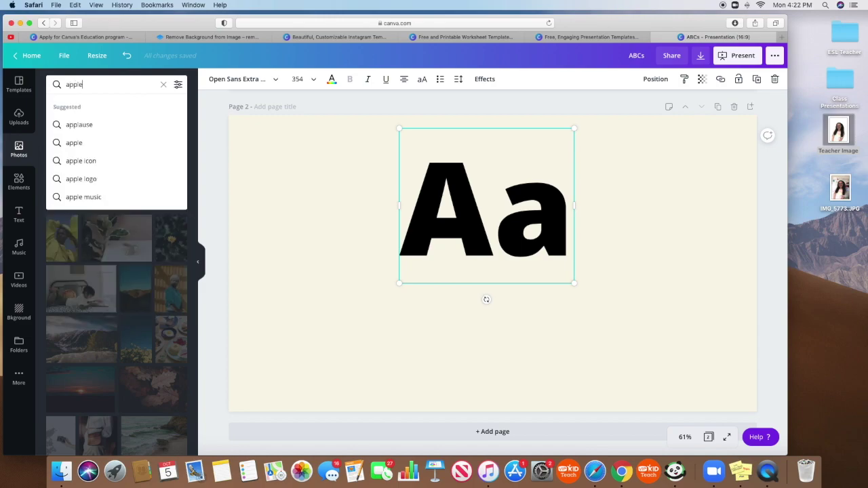
key("Return")
left_click(75, 139)
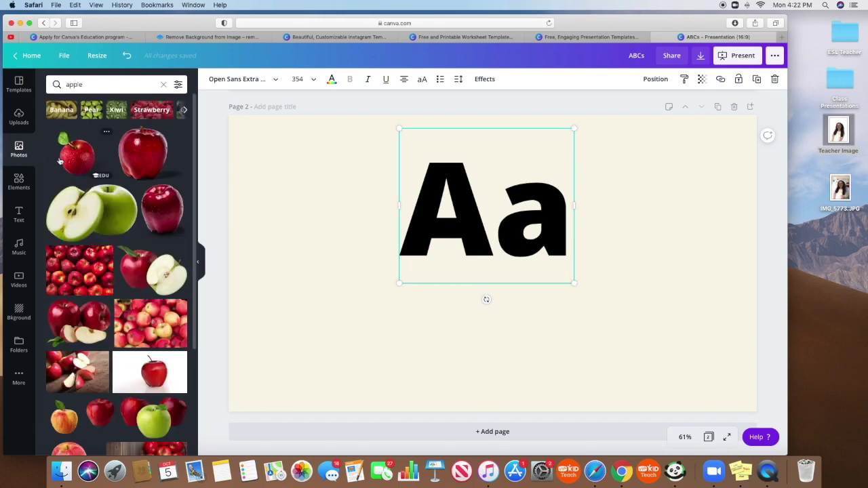
left_click_drag(642, 382, 465, 243)
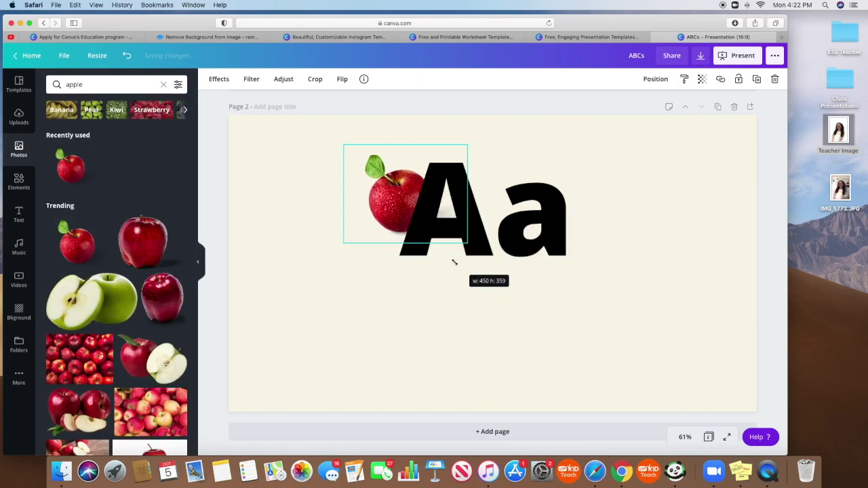
left_click_drag(392, 206, 305, 347)
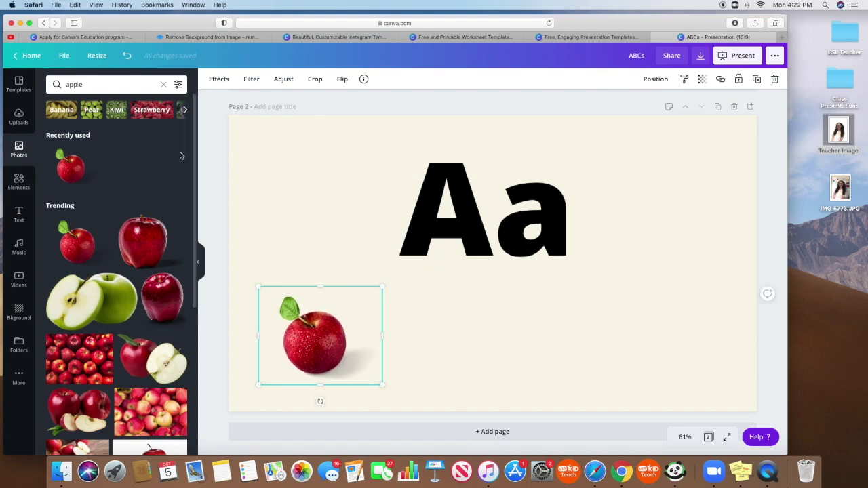
- Add an astronaut photo, shrunk and placed below the Aa letters
left_click(132, 82)
key("BackSpace")
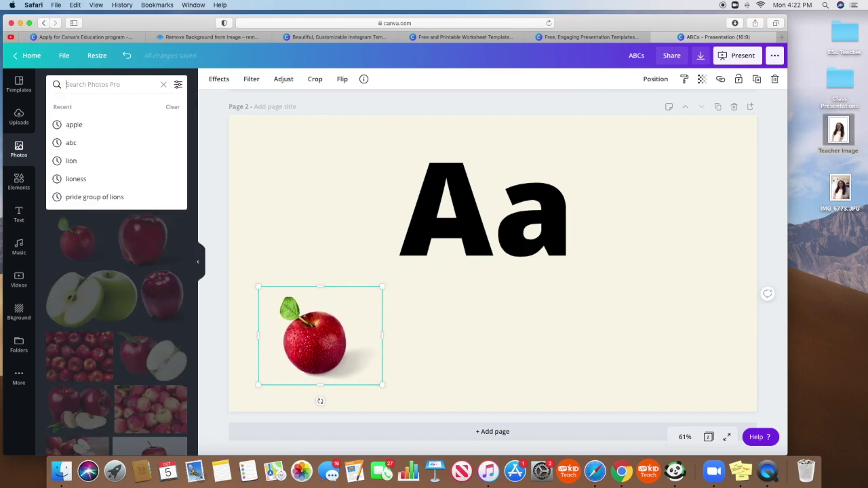
type("astronaut")
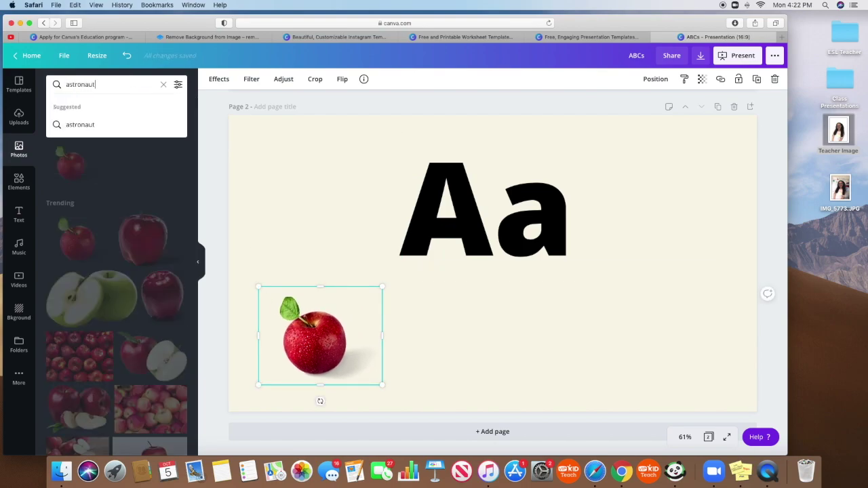
key("Return")
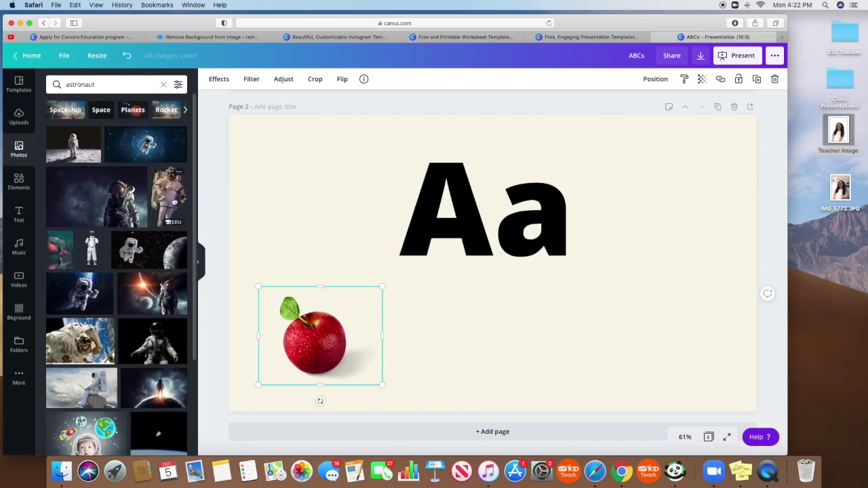
left_click(170, 203)
left_click_drag(563, 384, 515, 305)
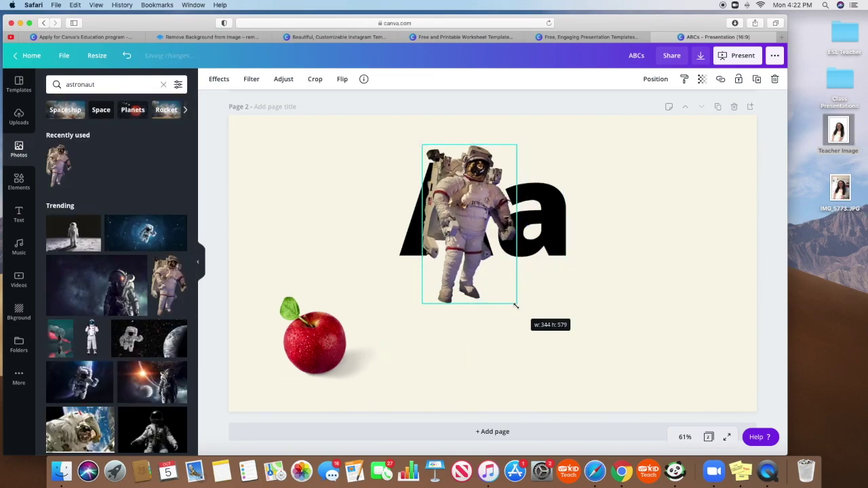
left_click_drag(476, 234, 489, 352)
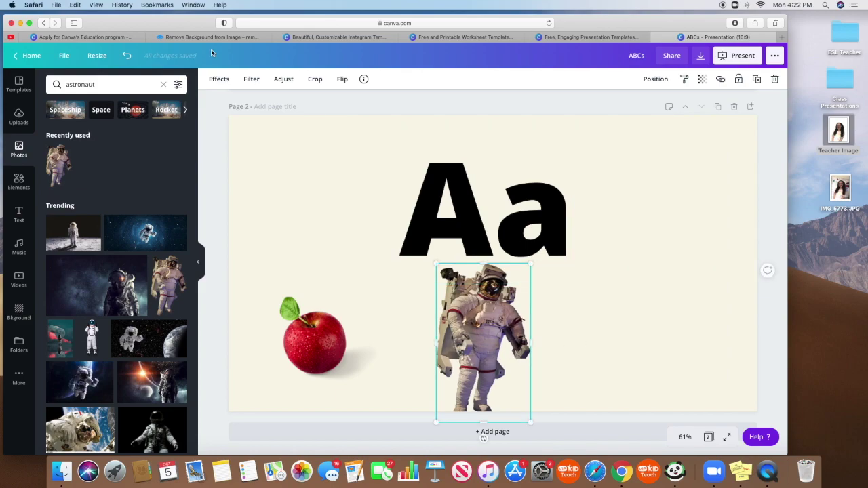
- Add a dark question mark image, shrunk and placed at the lower right
left_click(118, 82)
type("question mark")
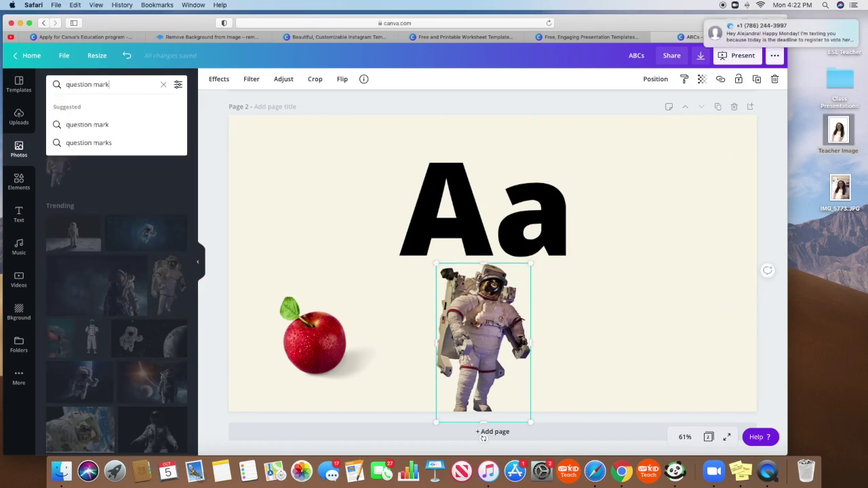
key("Return")
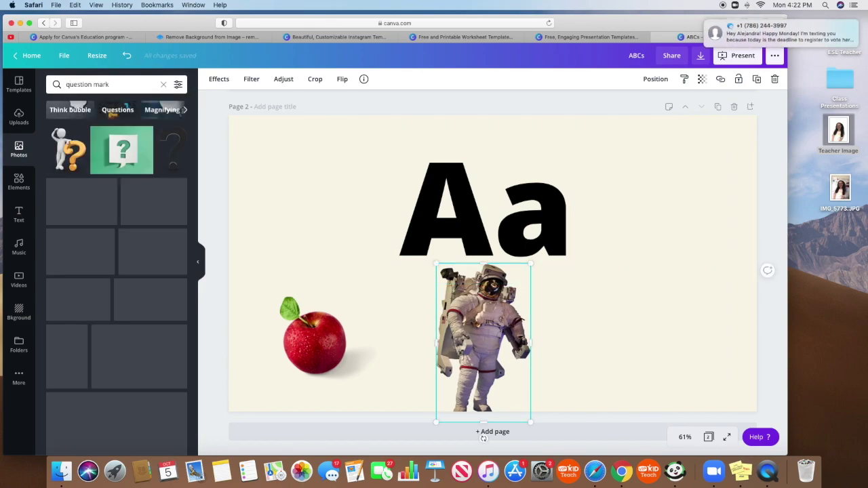
left_click(175, 150)
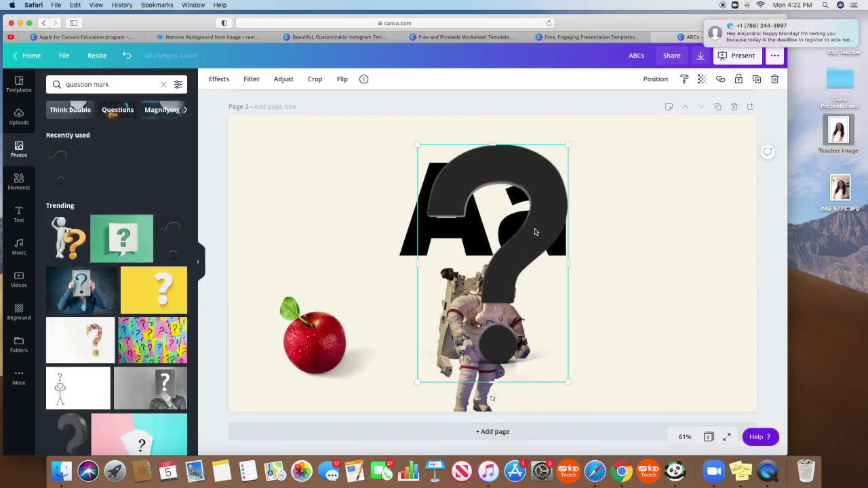
left_click_drag(519, 229, 689, 232)
left_click_drag(737, 386, 682, 296)
left_click_drag(651, 232, 686, 341)
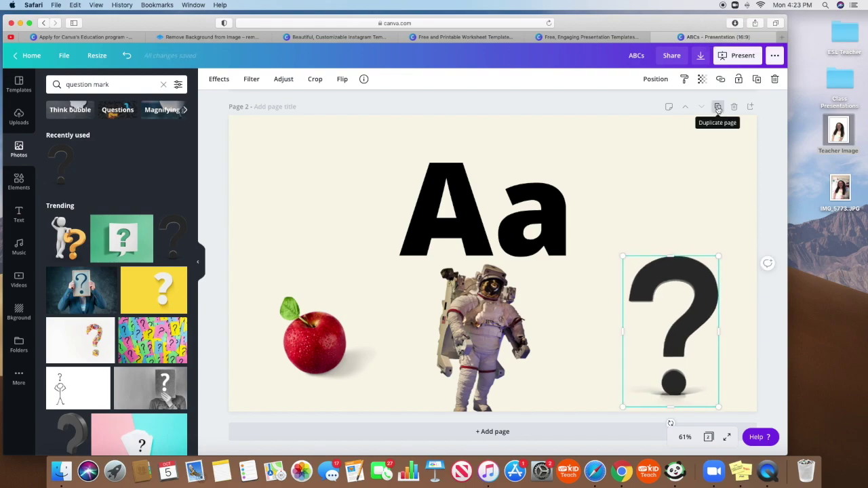
- Duplicate the Aa slide, change its letters to Bb, and delete the apple photo
left_click(718, 108)
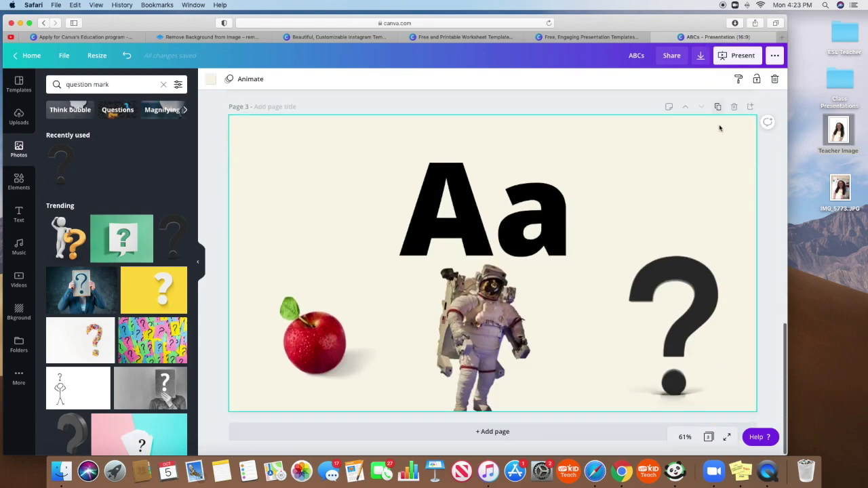
left_click(467, 198)
double_click(469, 200)
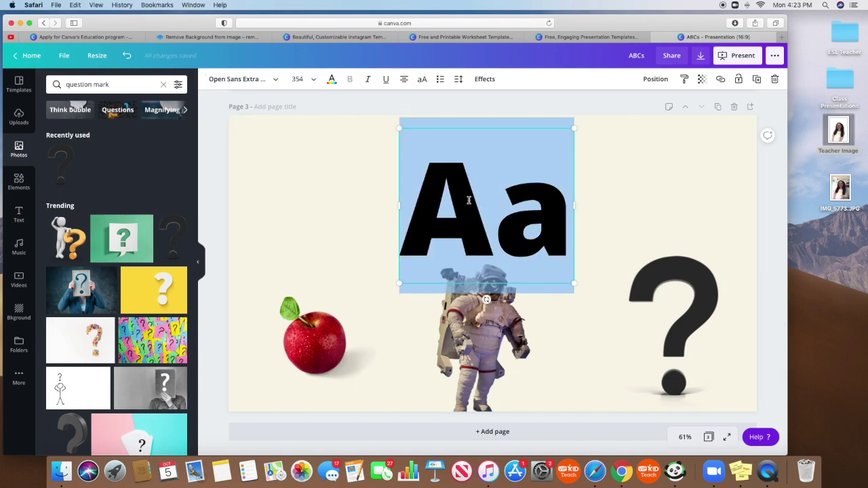
type("Bc")
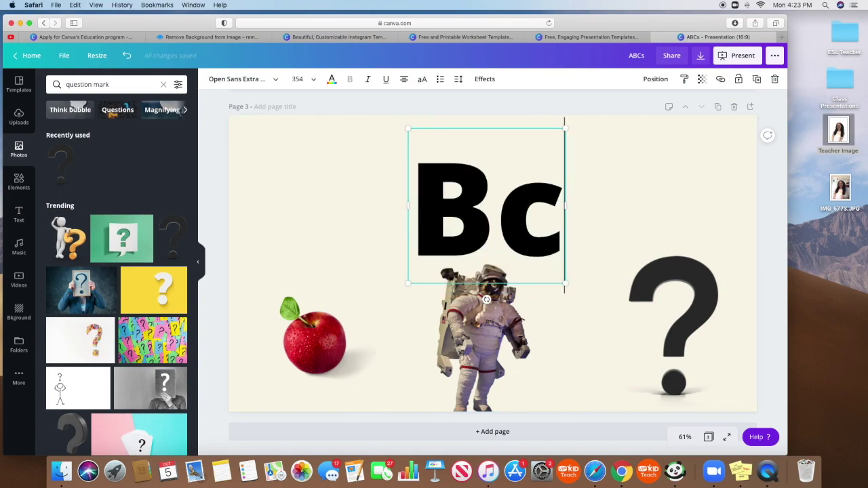
key("BackSpace")
type("b")
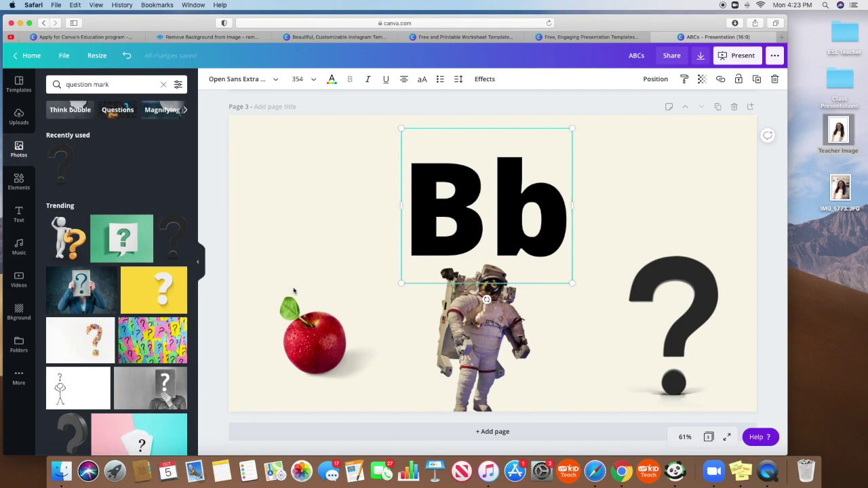
left_click(327, 360)
key("Delete")
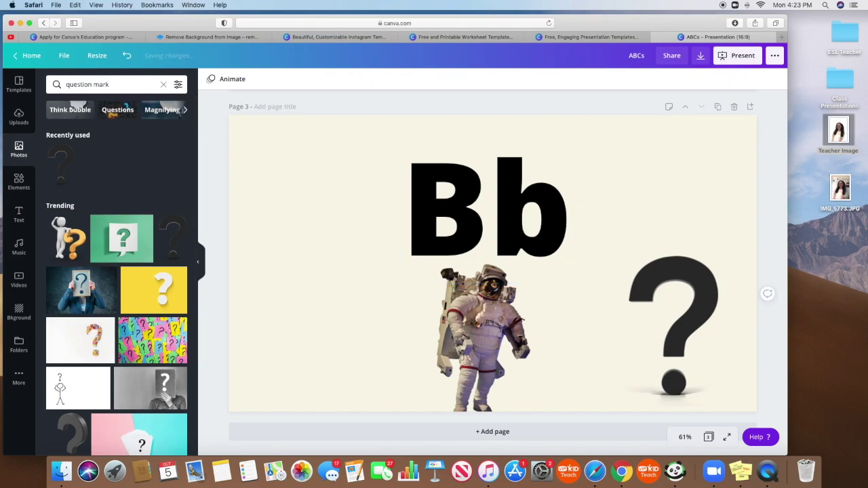
- Search 'baloon' and add a shrunken balloons photo on the slide's left side
left_click(144, 84)
type("baloon")
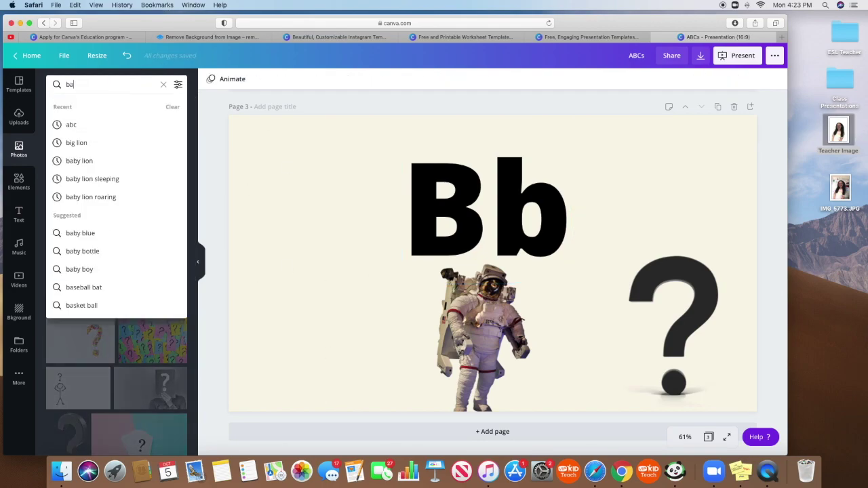
key("Return")
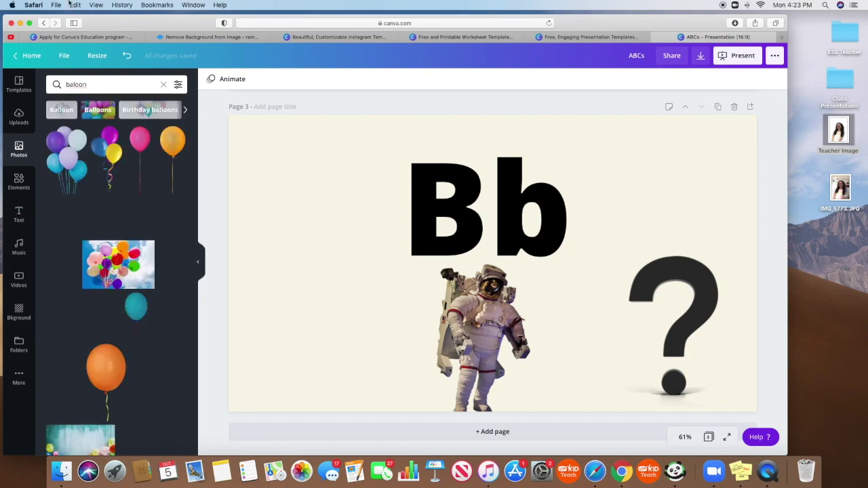
left_click(102, 133)
left_click_drag(550, 405, 529, 370)
left_click_drag(495, 230, 315, 291)
- Add a shrunken bee photo, then download all three pages as a PDF
left_click(109, 84)
type("bee")
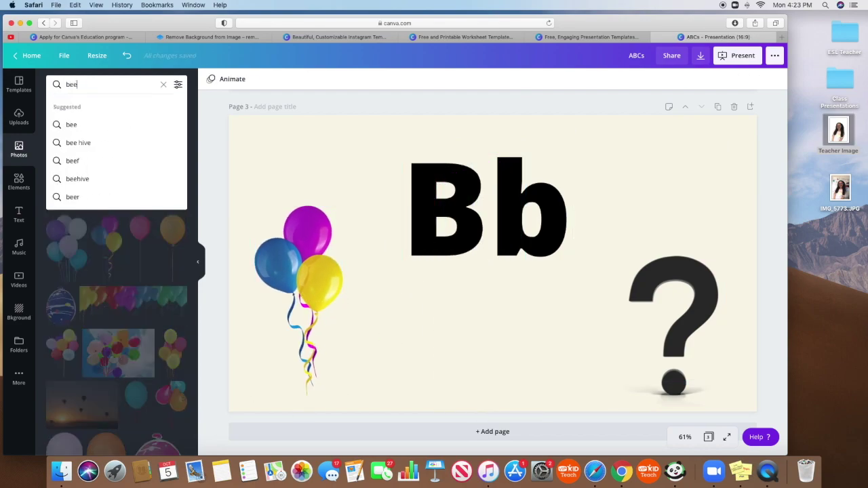
key("Return")
left_click(74, 156)
left_click_drag(640, 379, 540, 355)
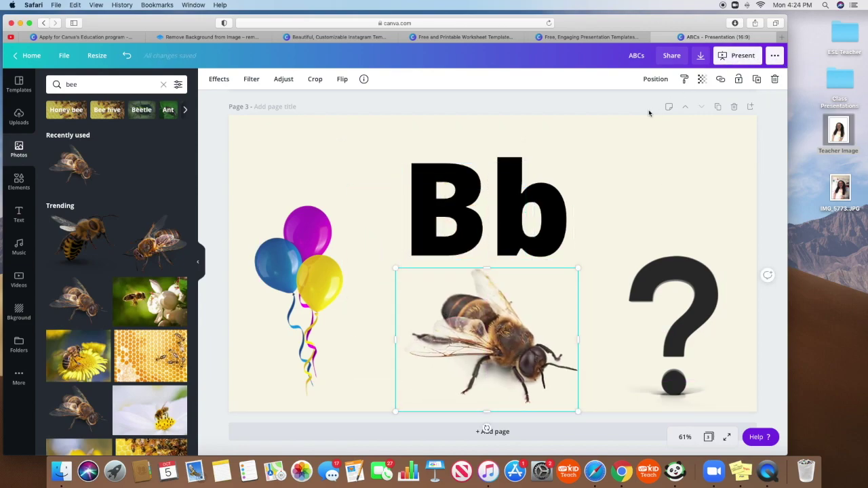
left_click(703, 57)
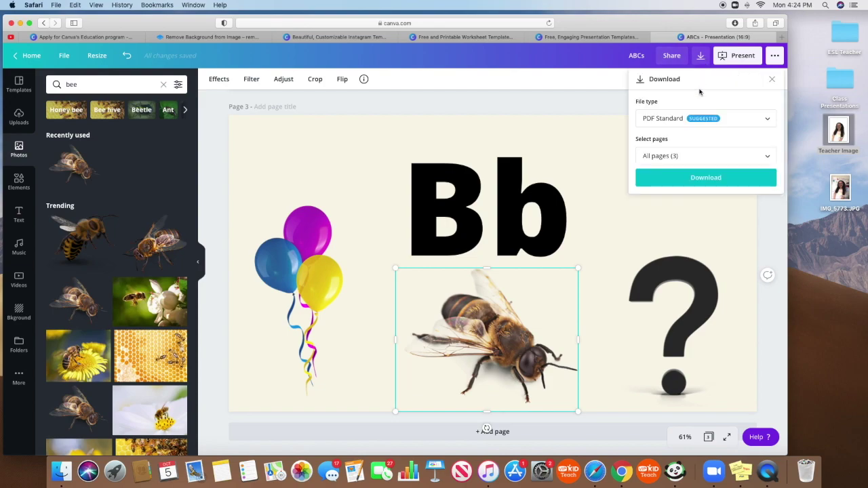
left_click(705, 179)
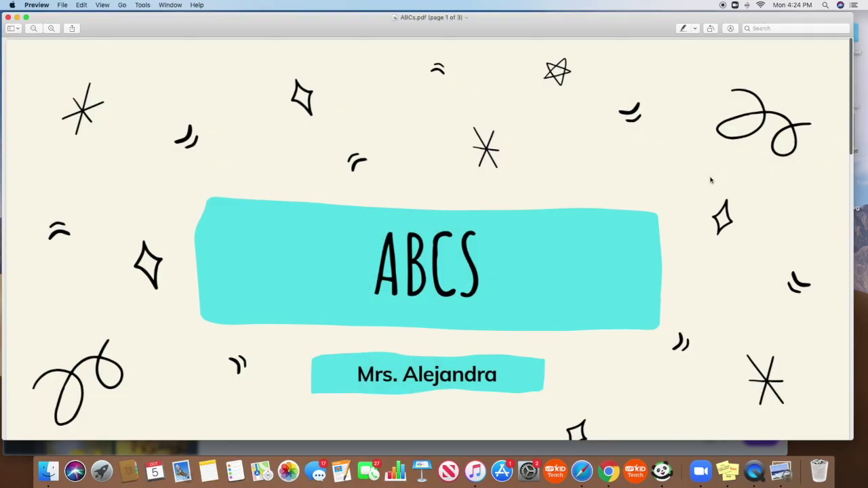
- Widen Preview, switch to Single Page view, and page to the Bb slide and back to ABCS
left_click_drag(853, 131, 867, 130)
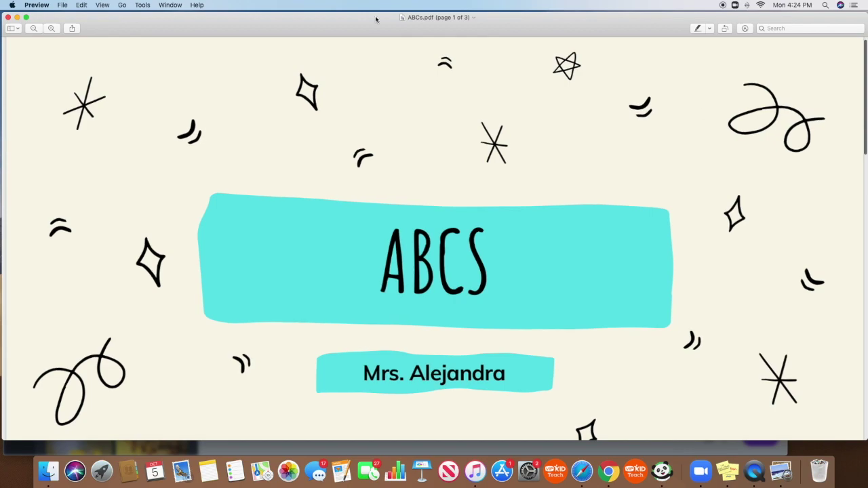
left_click(102, 5)
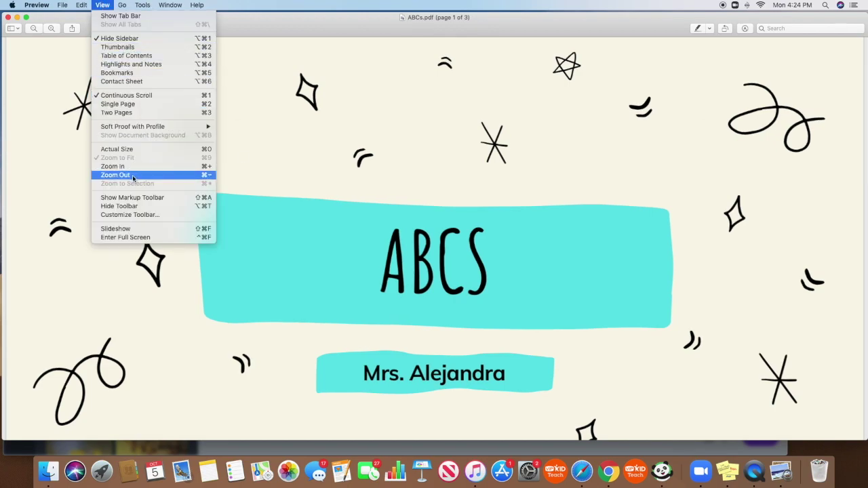
left_click(126, 103)
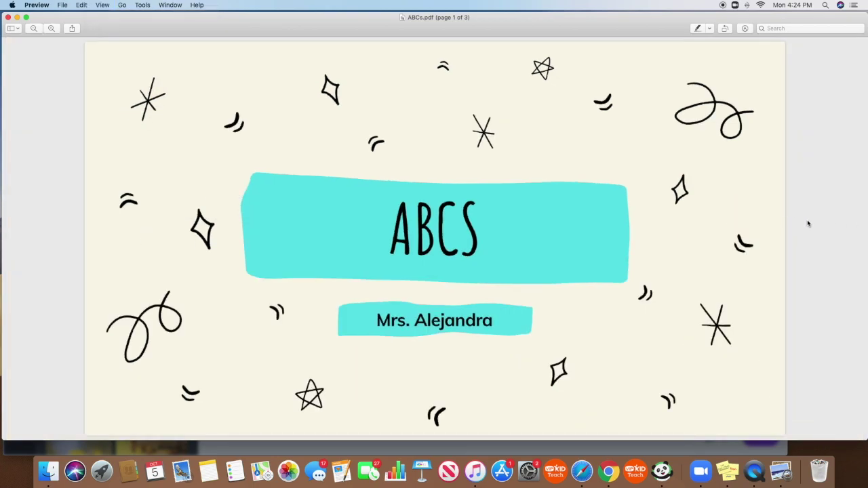
key("Right")
key("Right")
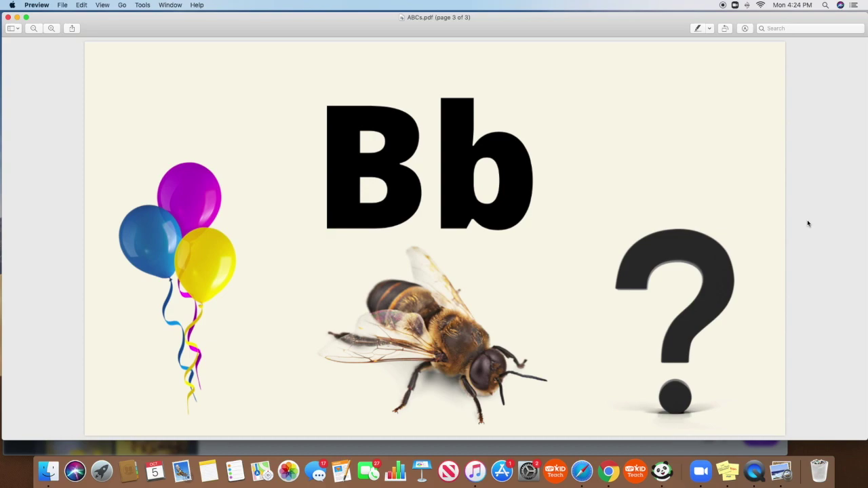
key("Left")
key("Left")
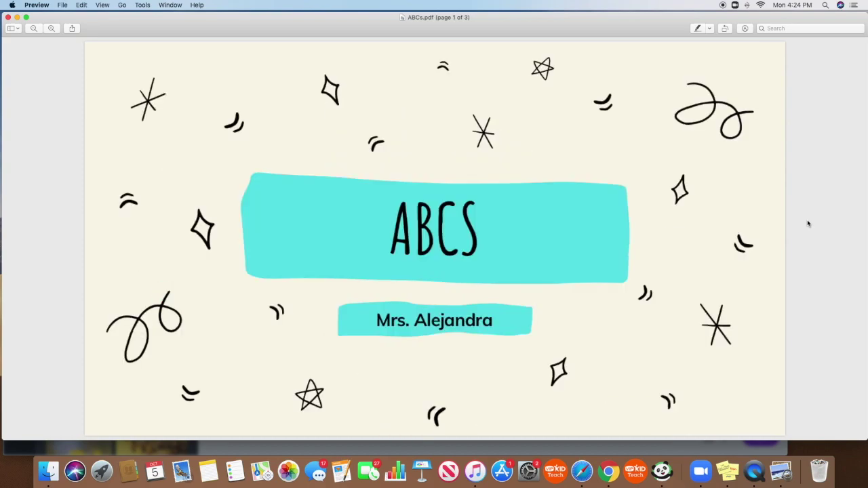